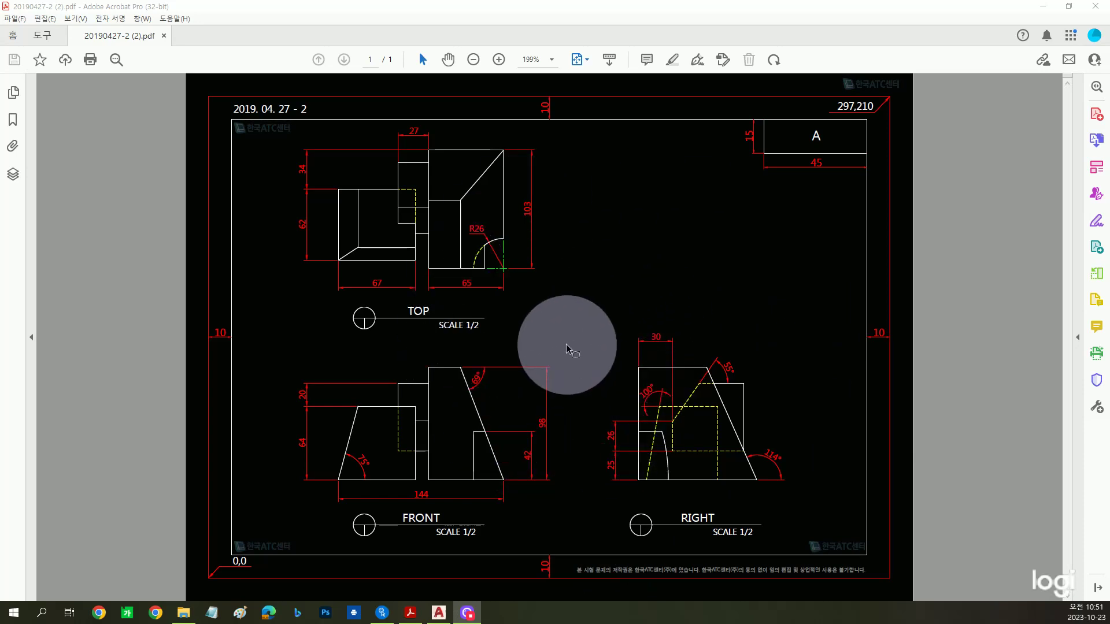
click(439, 612)
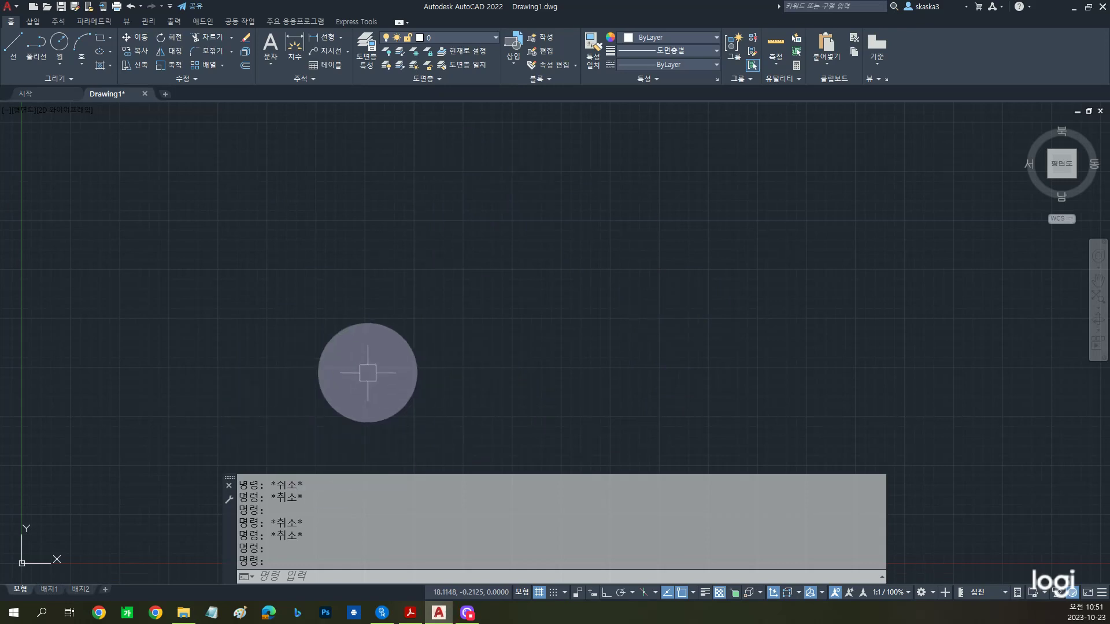
scroll(398, 363, down, 3)
middle_drag(410, 349, 370, 404)
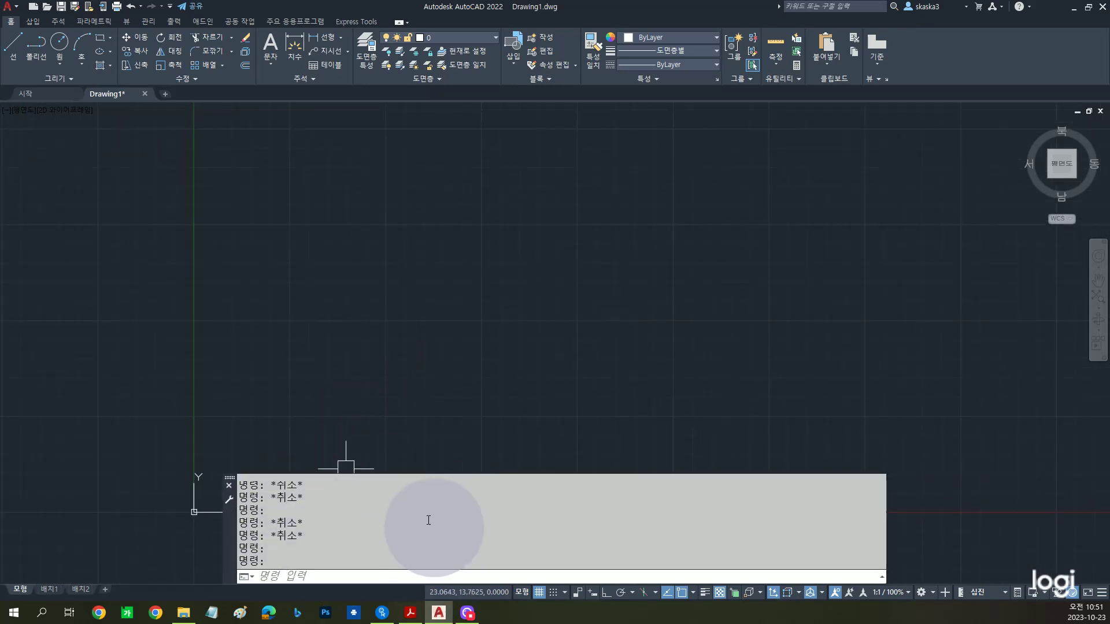
middle_drag(401, 352, 513, 366)
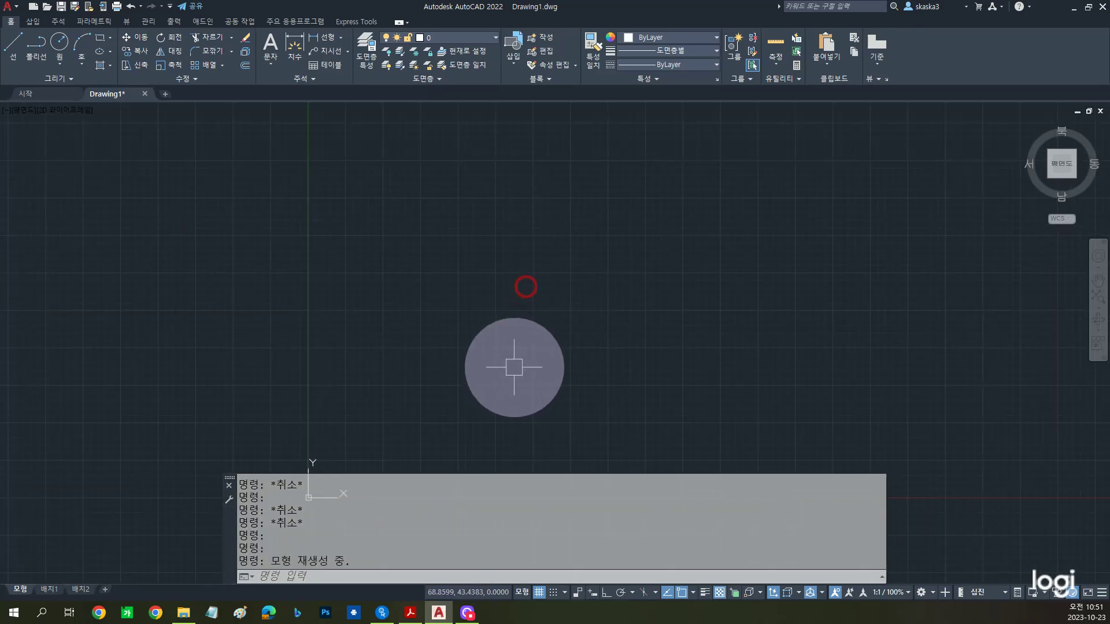
Draw the sheet border as a rectangle from 0,0 to 297,210, as given in the PDF drawing
click(411, 614)
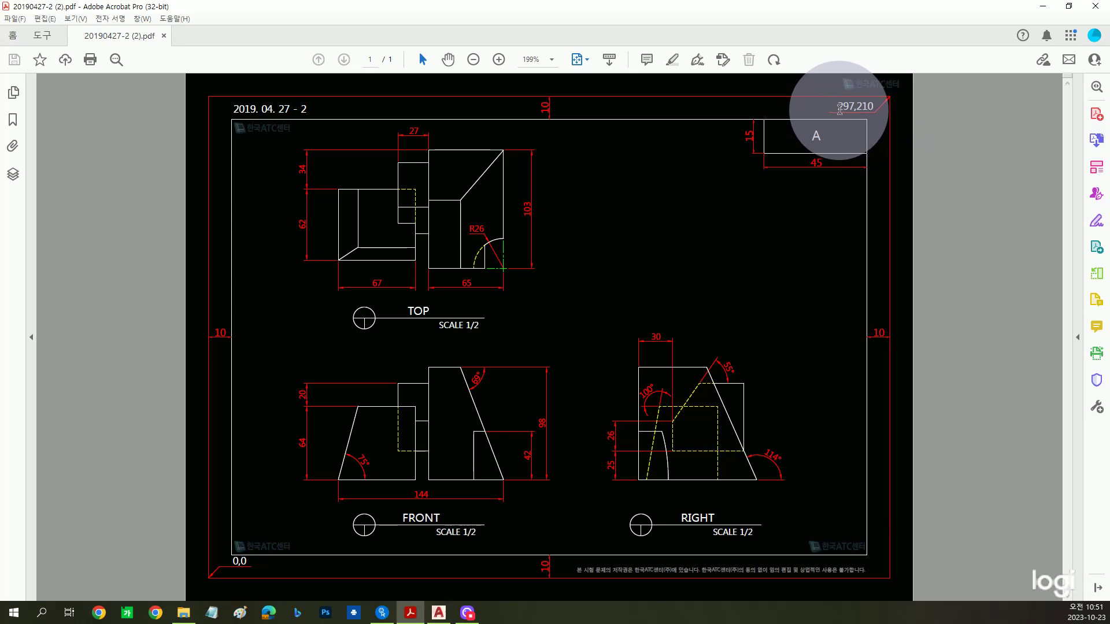
click(437, 615)
text(rec)
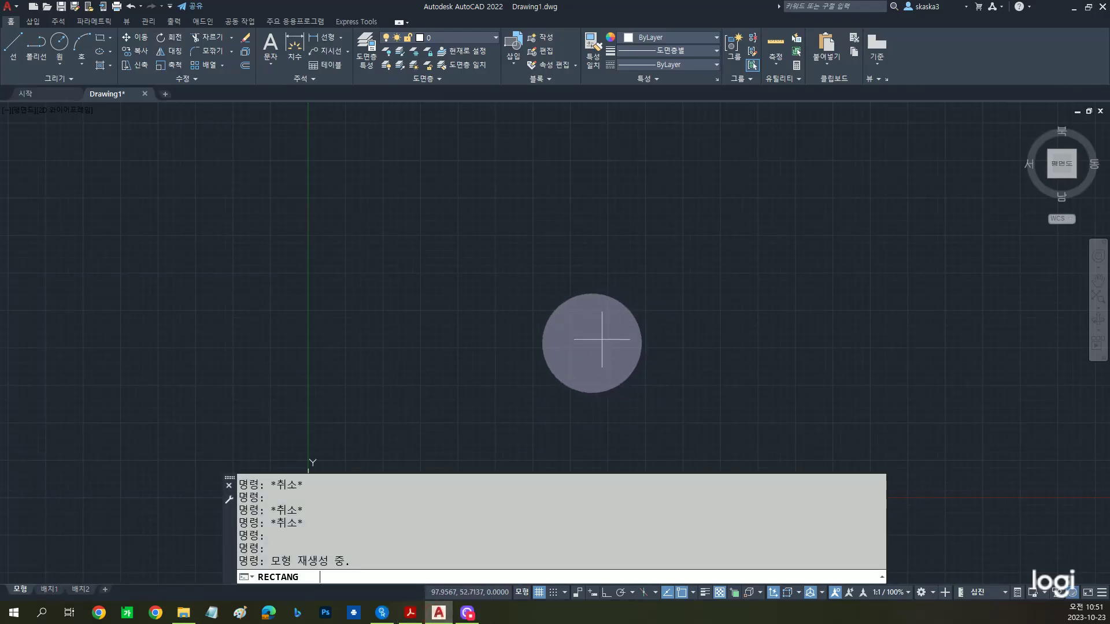
key(Return)
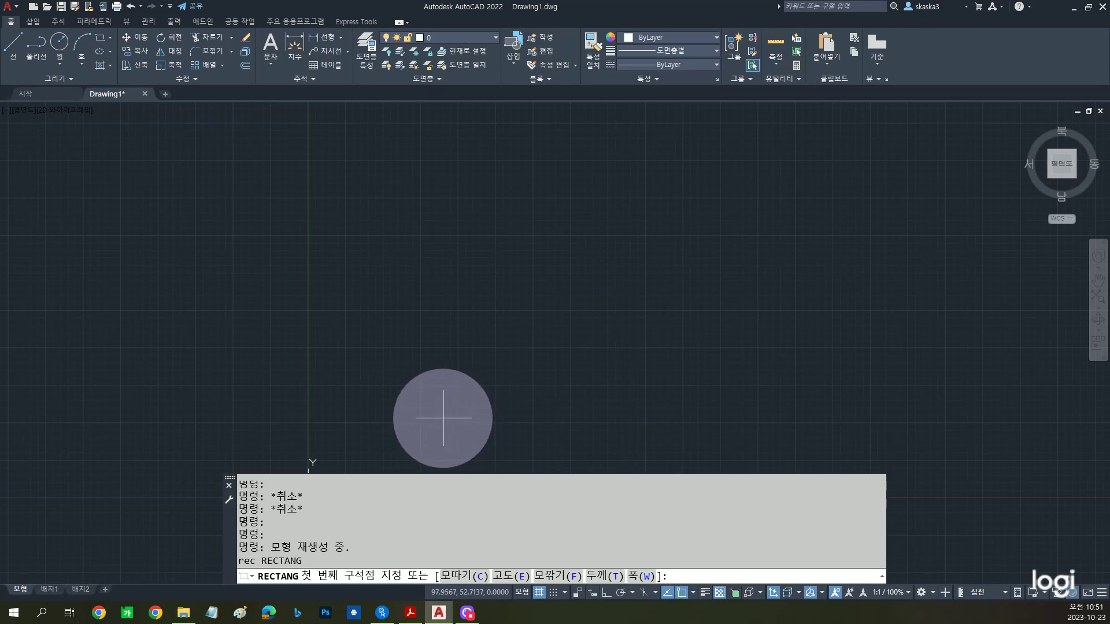
key(Return)
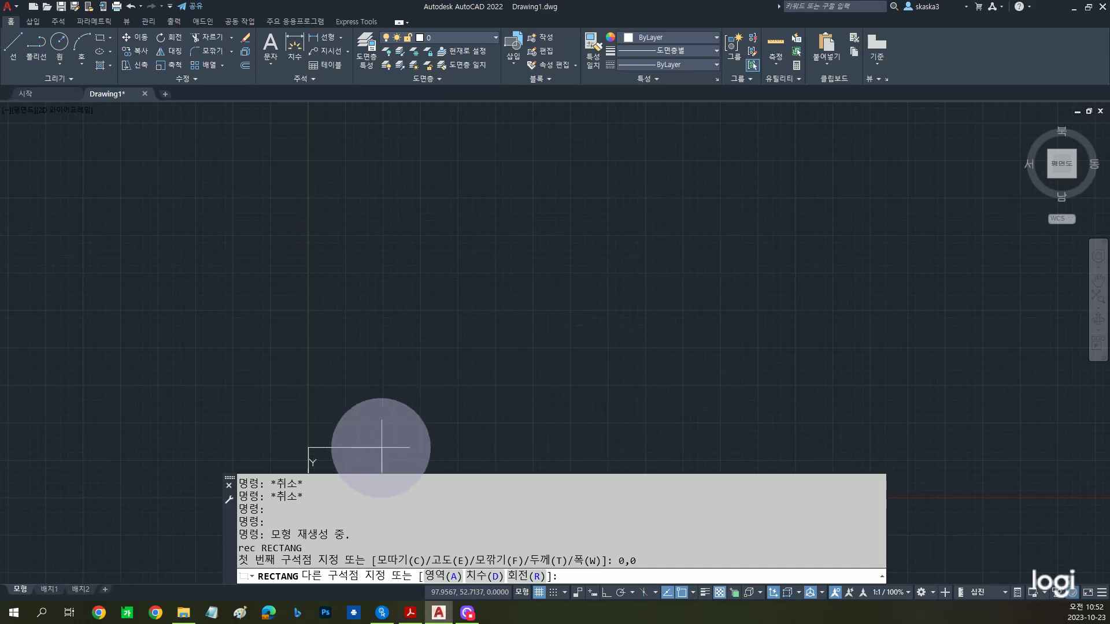
middle_drag(406, 398, 434, 389)
scroll(433, 389, up, 1)
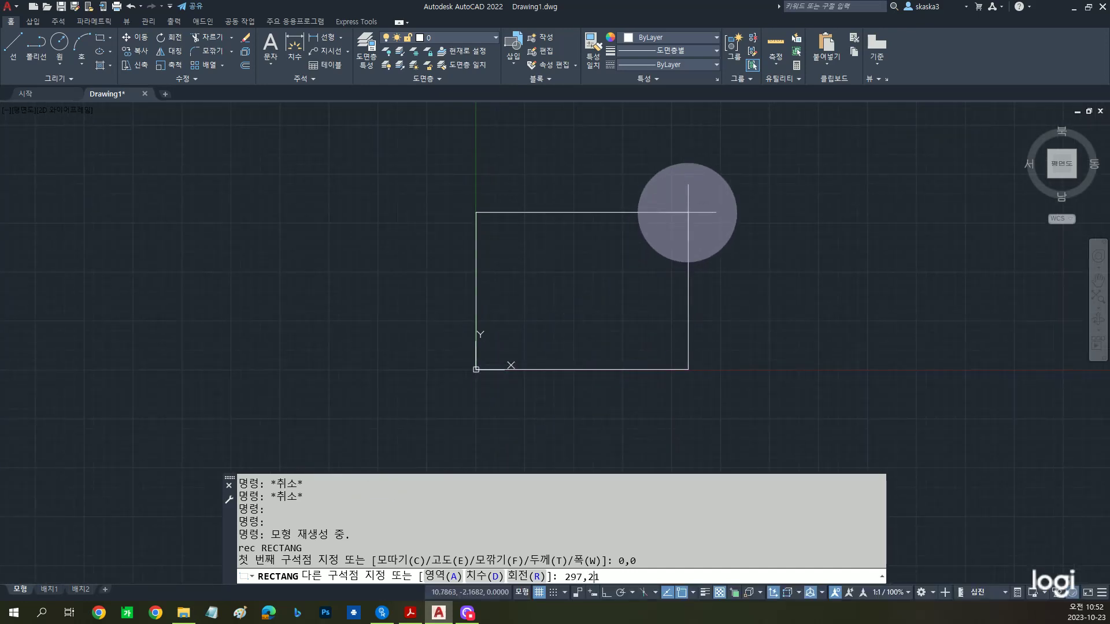
key(Return)
scroll(688, 213, down, 5)
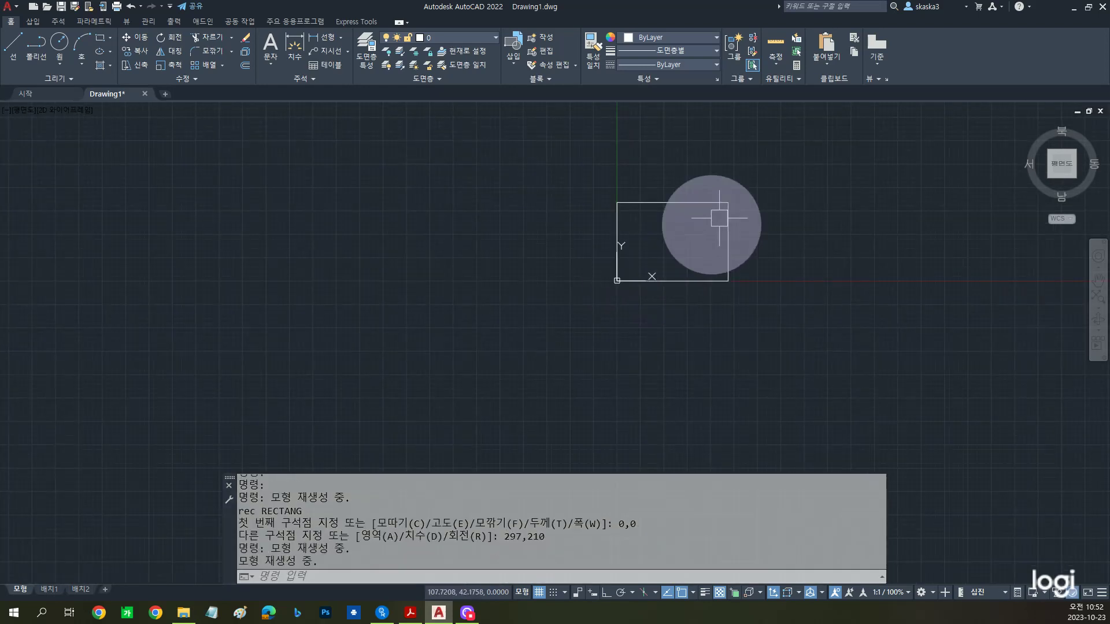
scroll(749, 185, up, 4)
scroll(531, 340, down, 2)
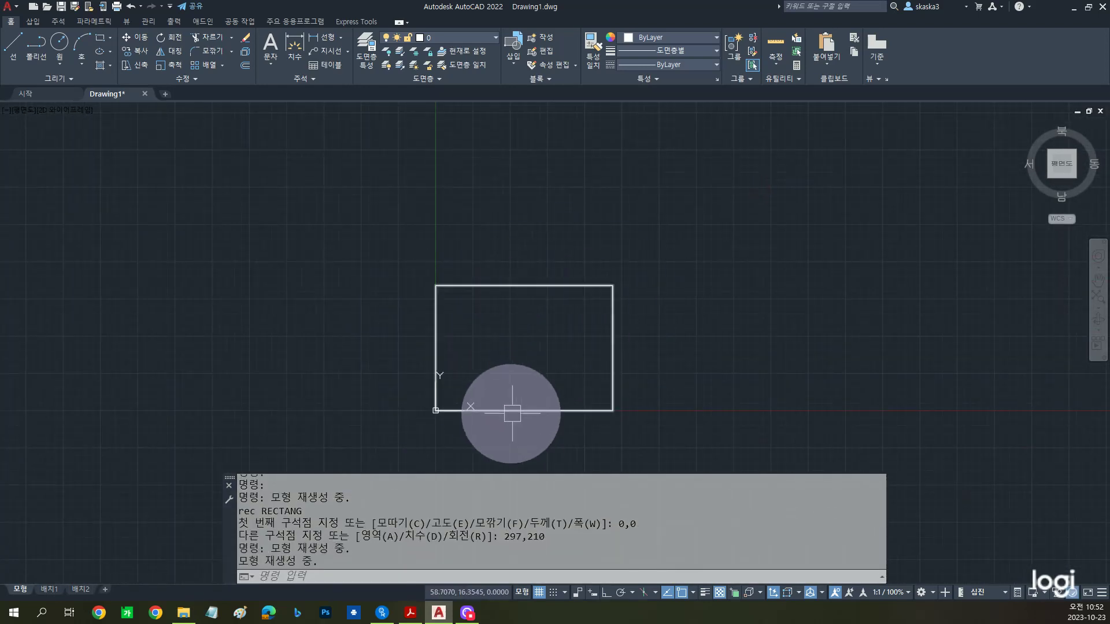
Offset the sheet border 10 inward to form the inner frame, following the margin in the PDF drawing
click(410, 613)
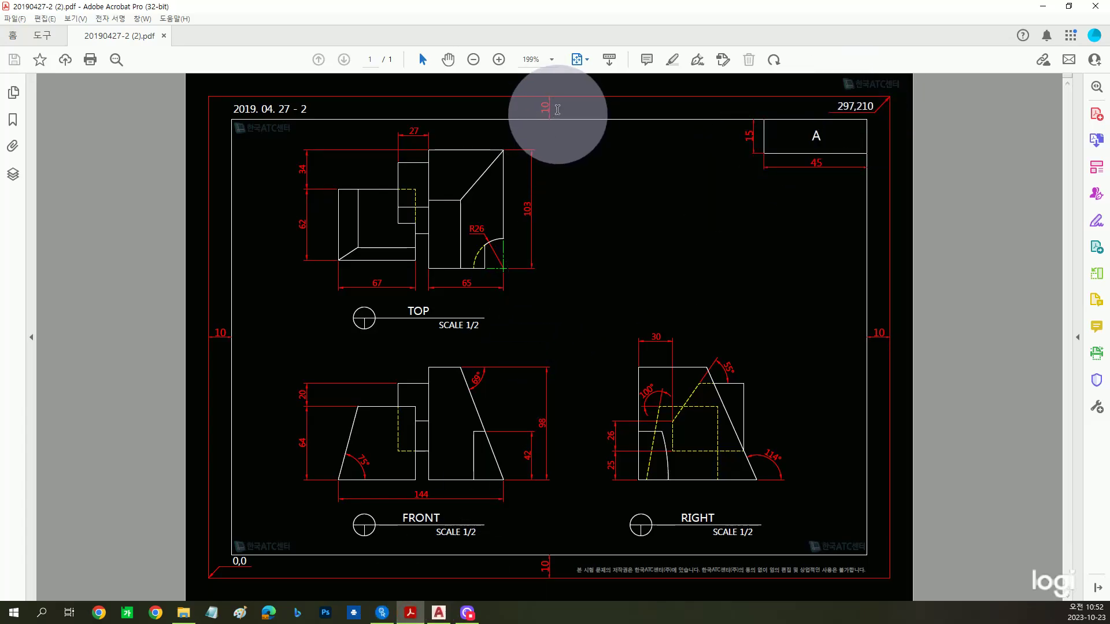
click(438, 612)
text(o)
key(Return)
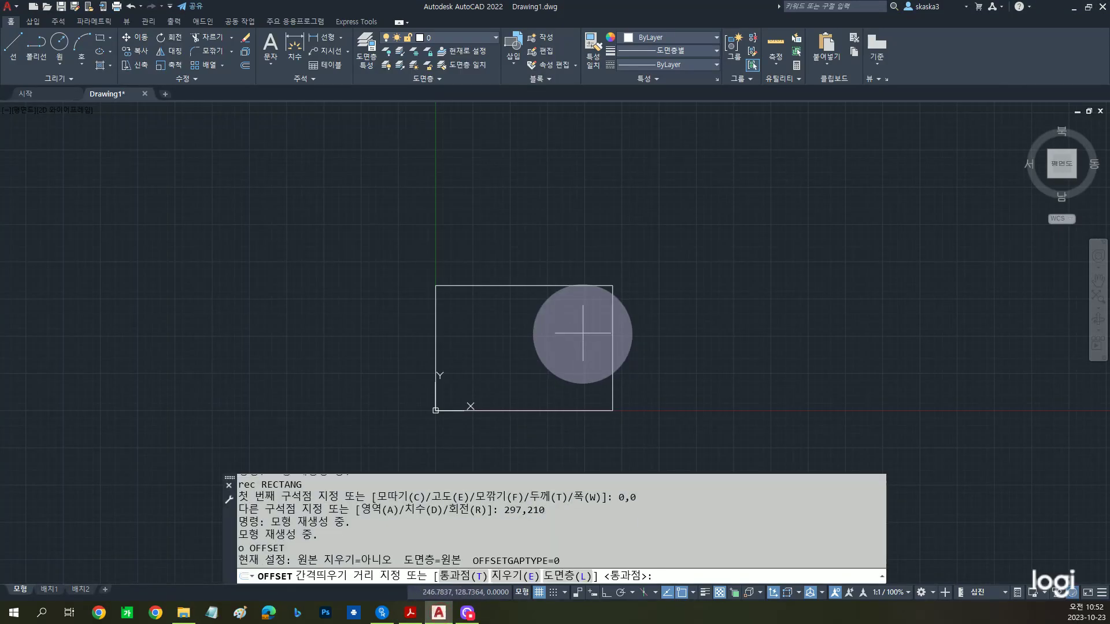
text(10)
key(Return)
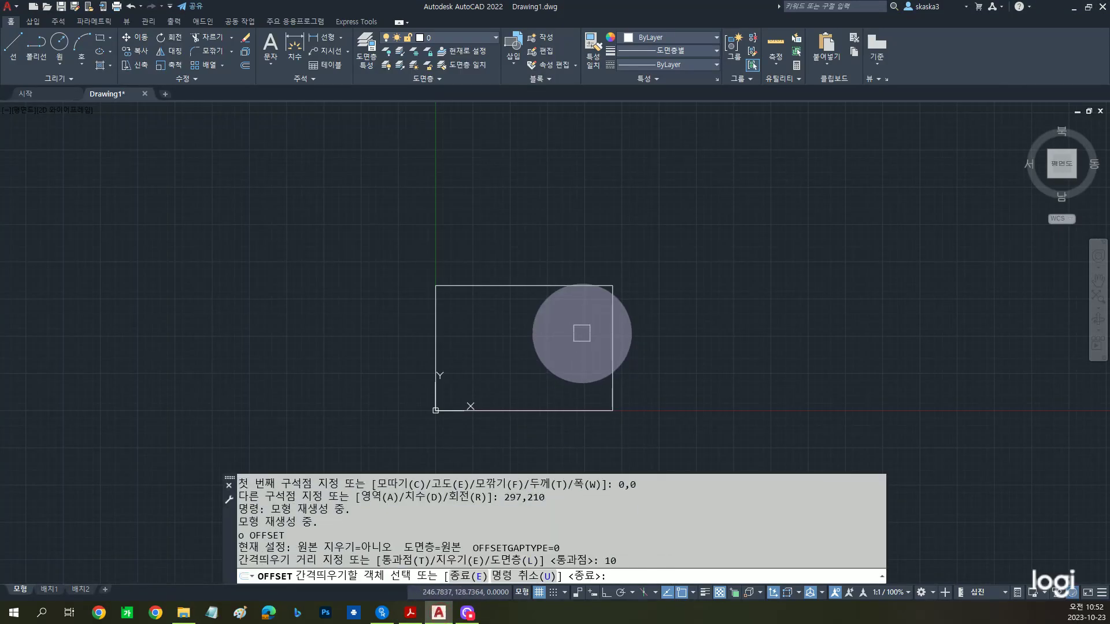
click(575, 286)
click(578, 311)
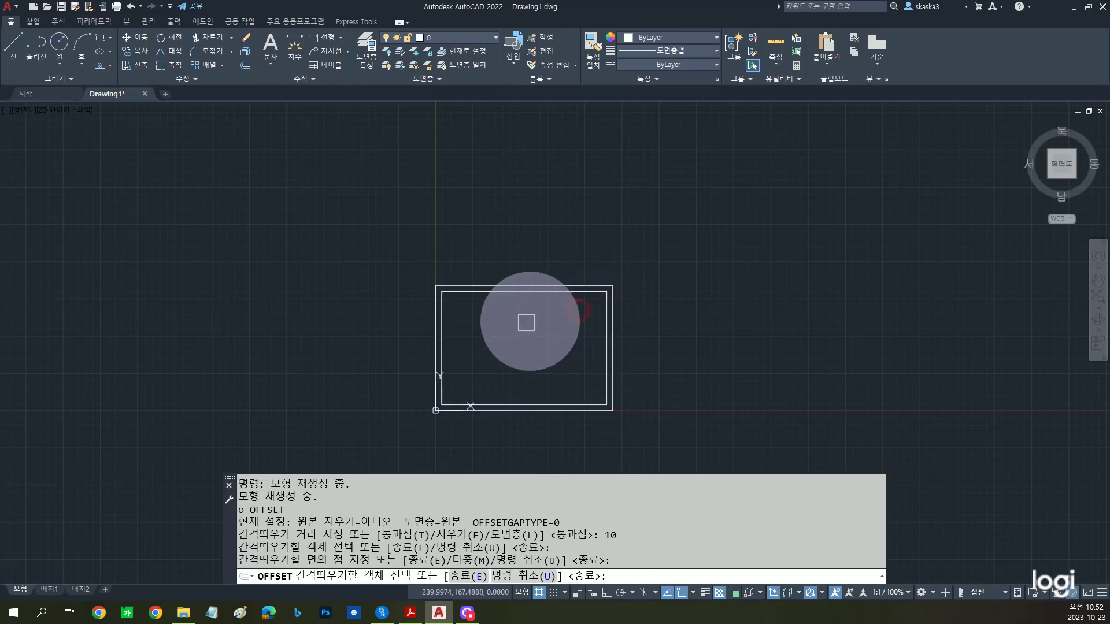
scroll(523, 336, up, 4)
scroll(496, 399, down, 4)
key(Escape)
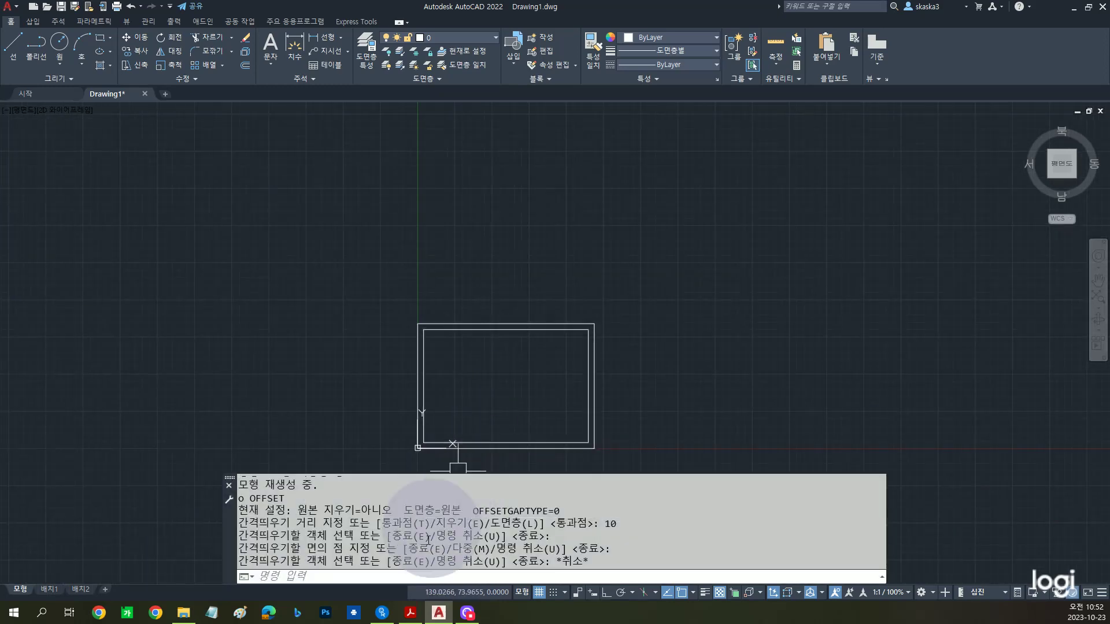
Draw the 45 by 15 title box from the inner frame's upper-right corner to the relative point @-45,-15
click(410, 612)
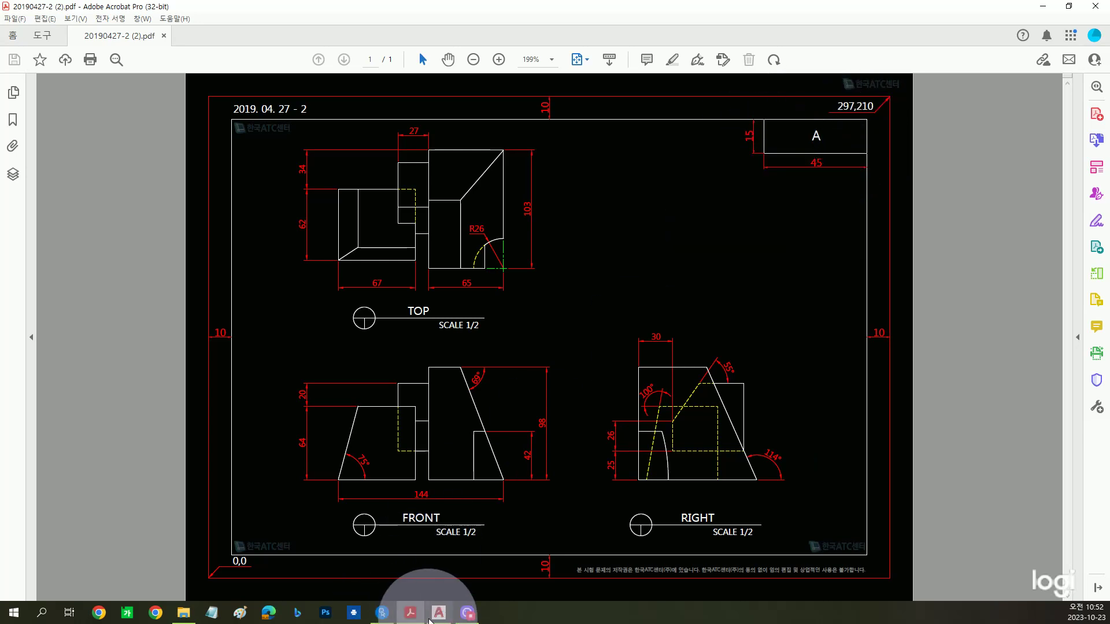
click(438, 613)
text(re)
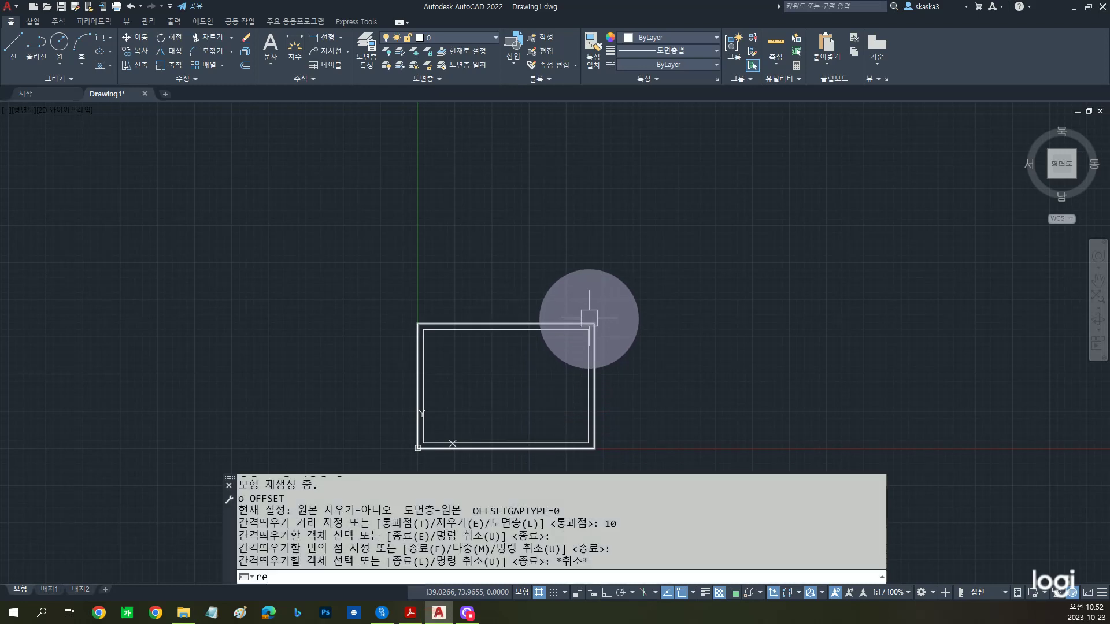
text(c)
key(Return)
scroll(580, 323, up, 4)
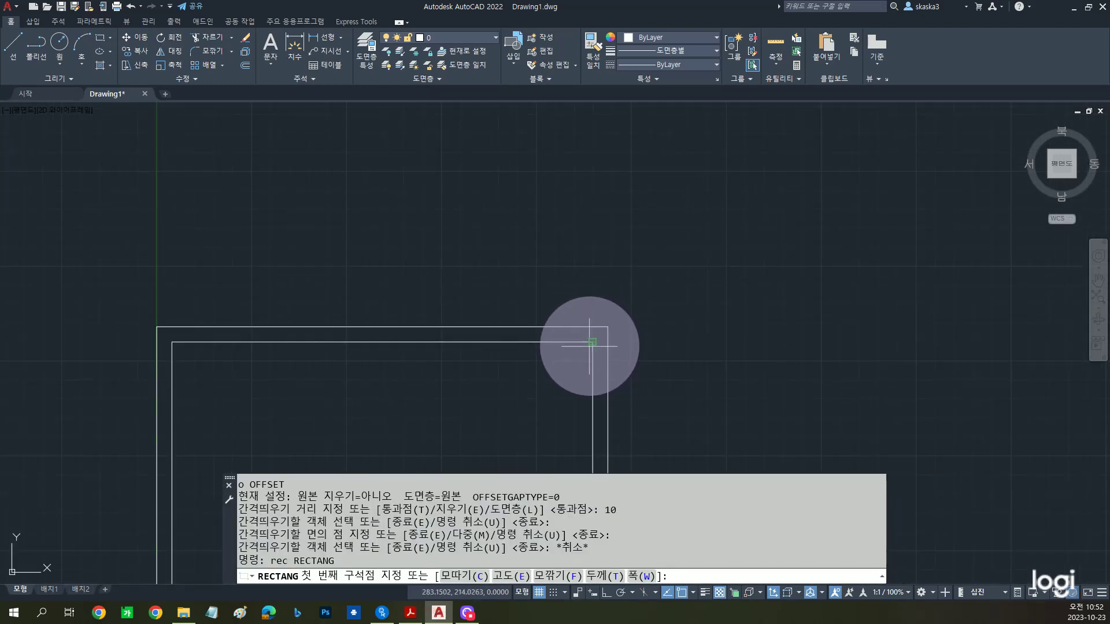
scroll(589, 346, up, 3)
click(592, 327)
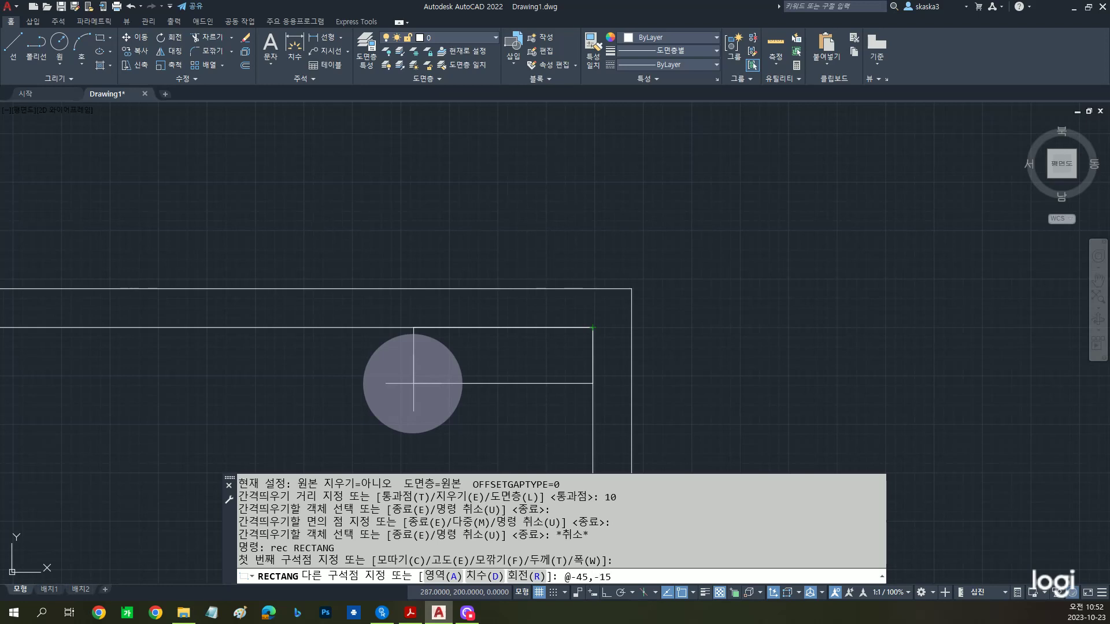
key(Return)
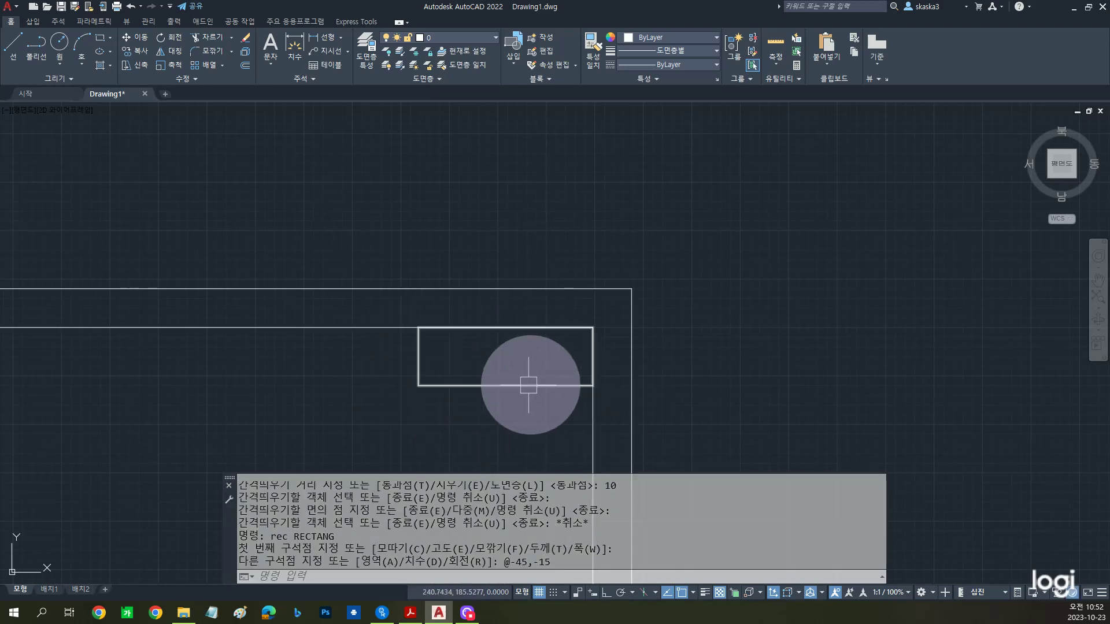
scroll(528, 385, down, 6)
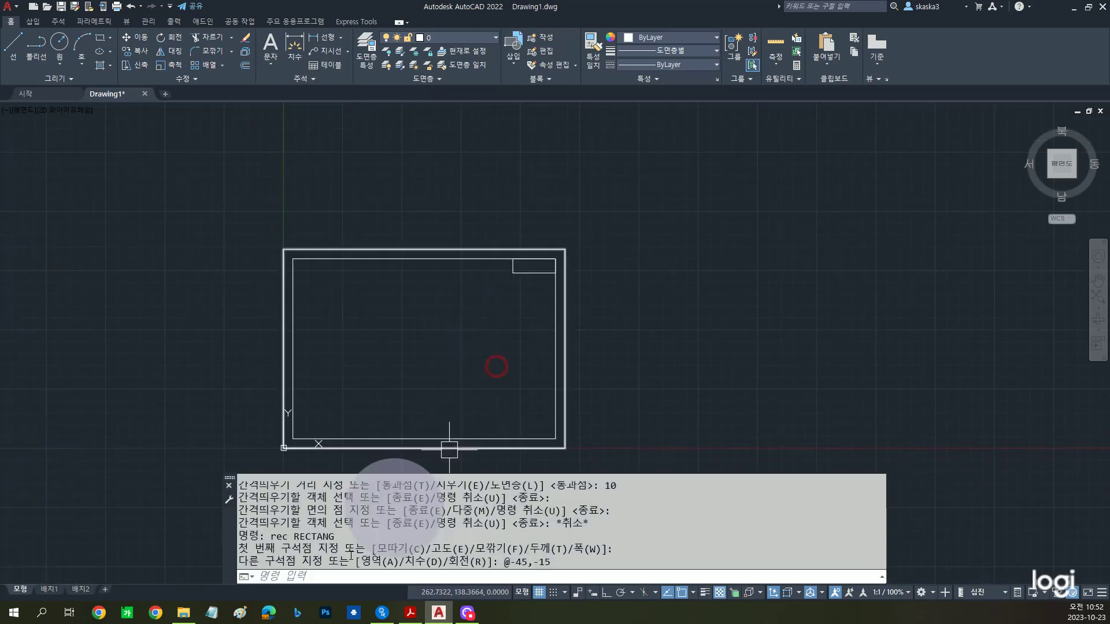
Switch to Chrome and examine the line type, colour and lineweight requirements on the 7주차 과제 assignment page
click(184, 613)
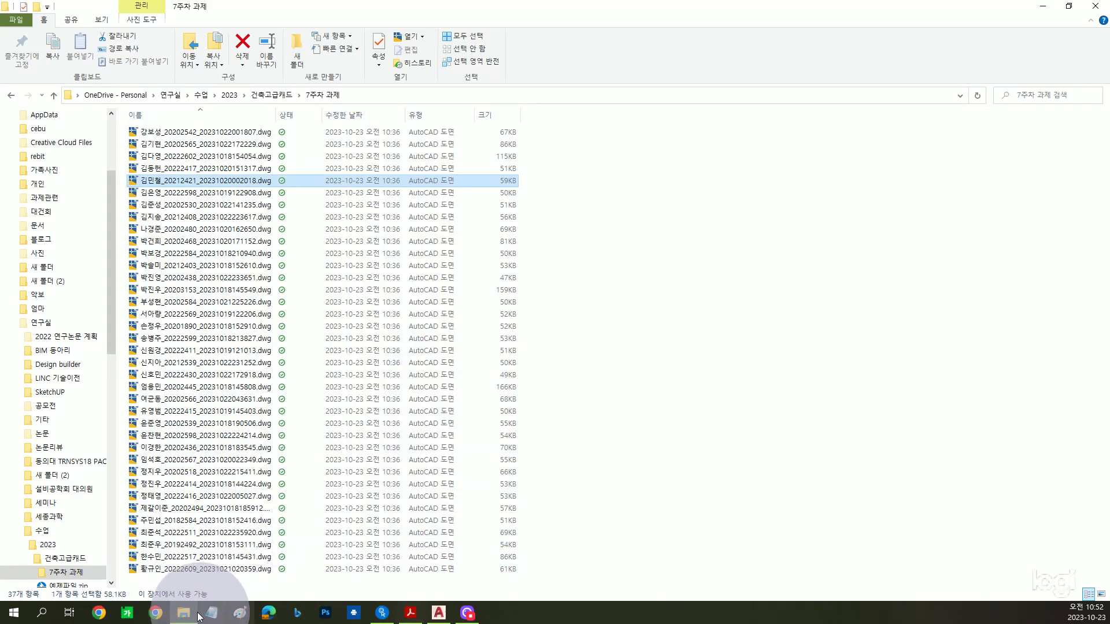
click(99, 614)
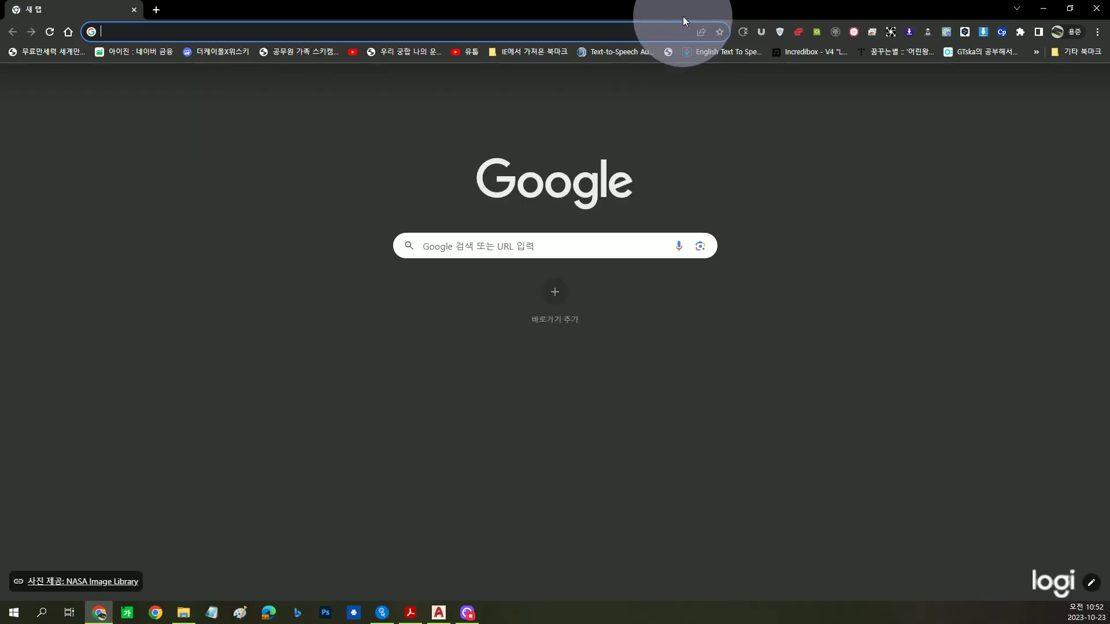
click(682, 10)
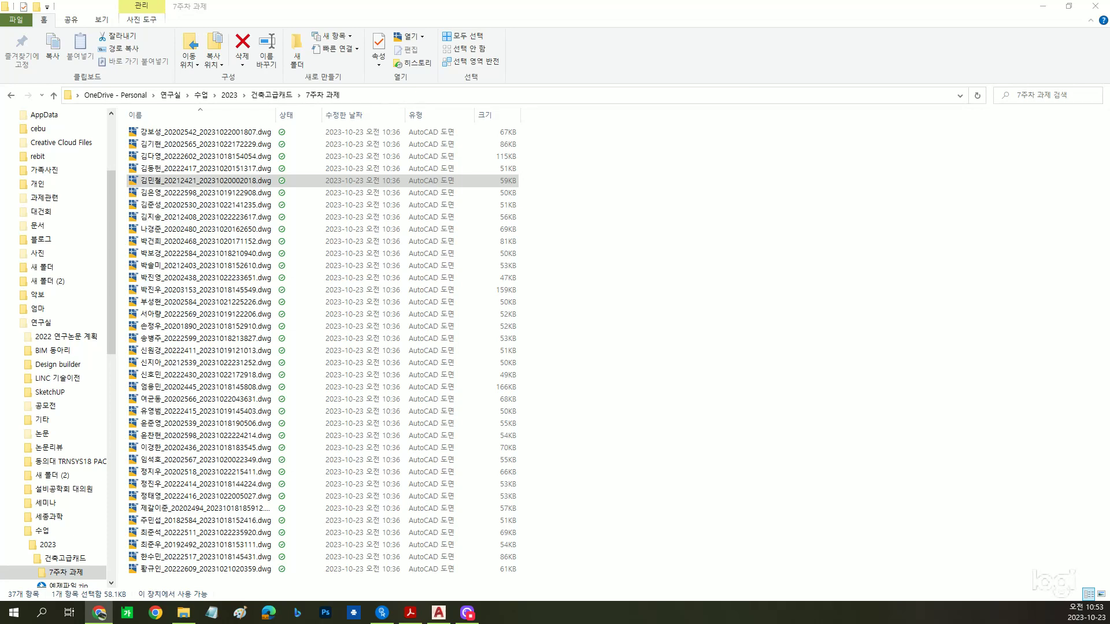
click(410, 612)
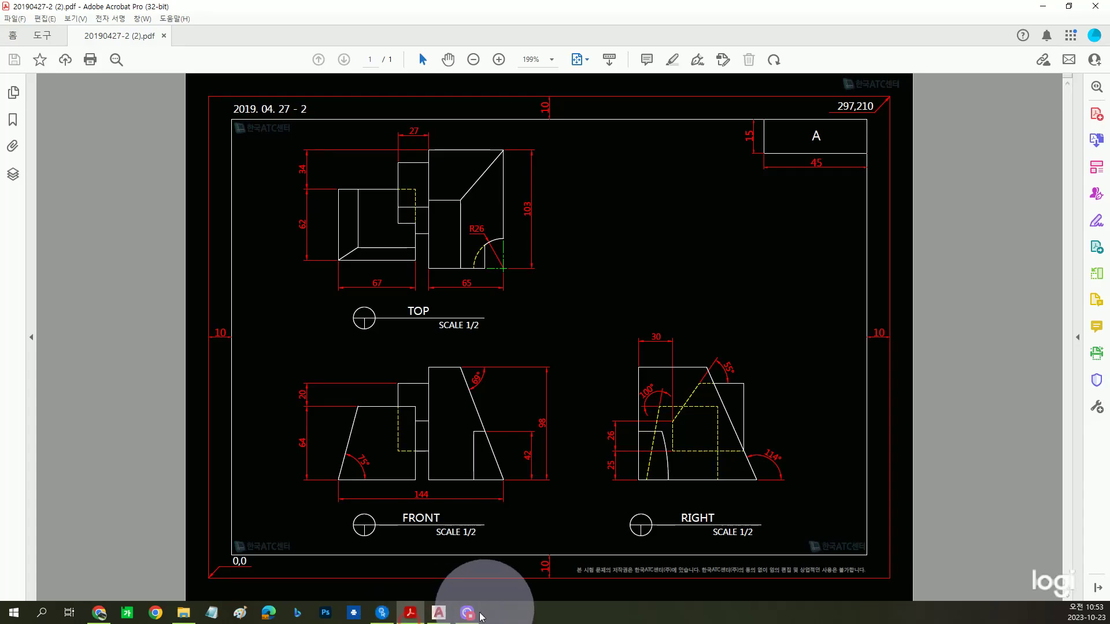
click(440, 614)
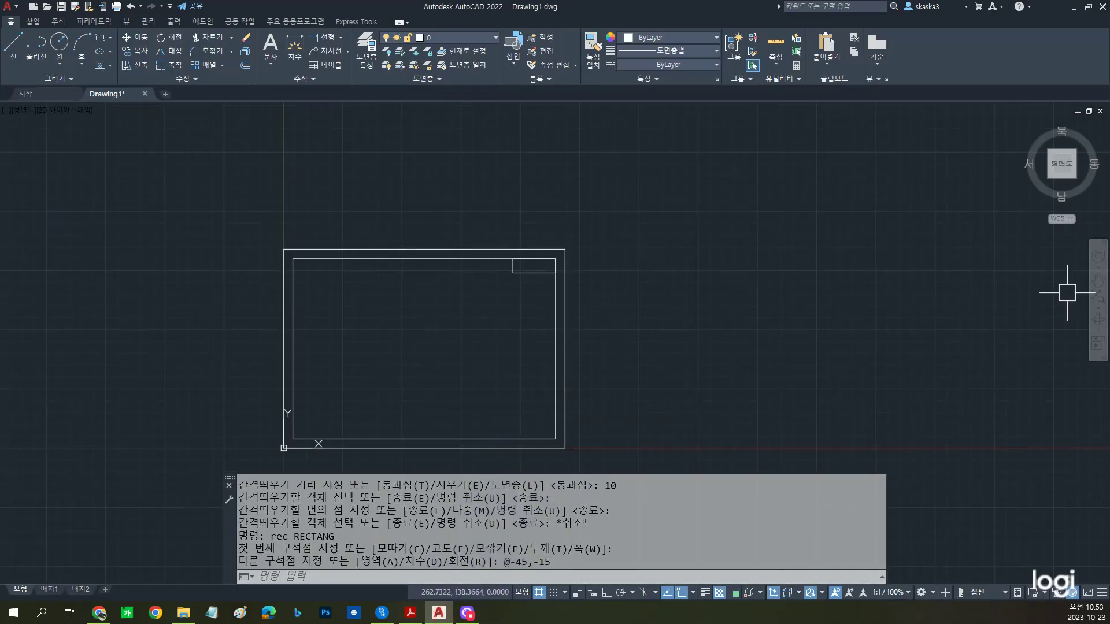
click(100, 612)
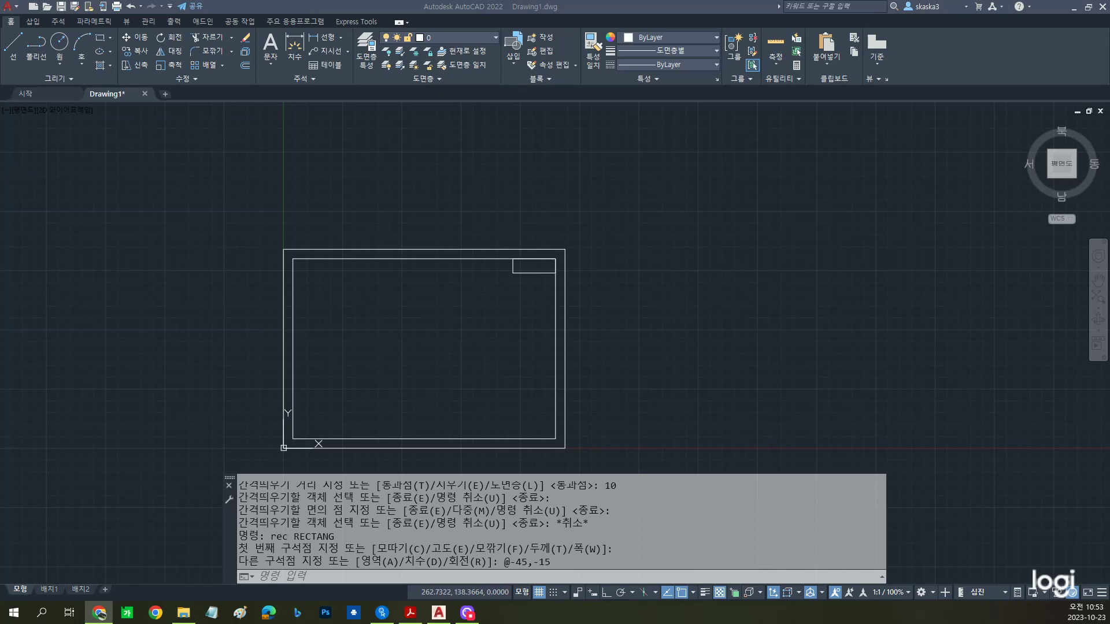
key(alt+Tab)
double_click(639, 174)
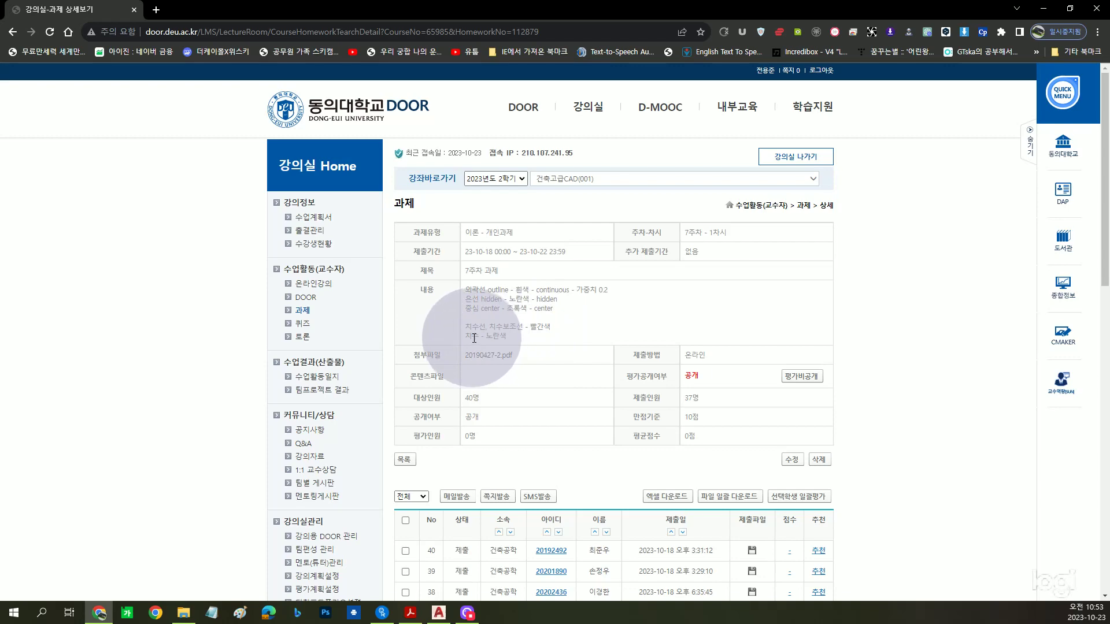
Switch back to AutoCAD, open the Layer Properties Manager beside the frame and add three new layers
click(438, 612)
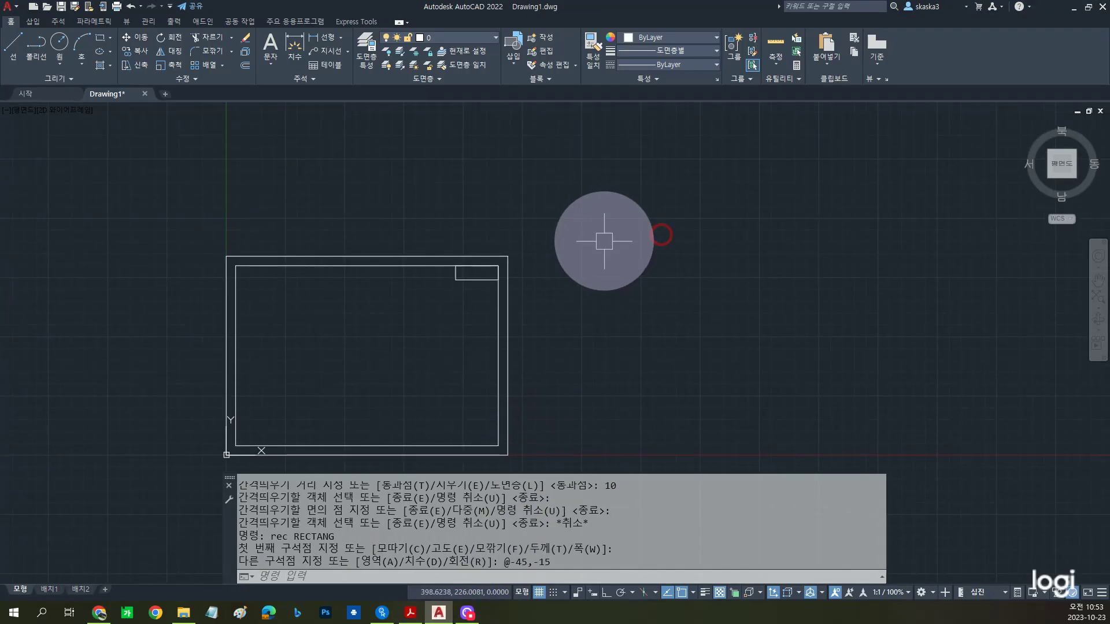
text(la)
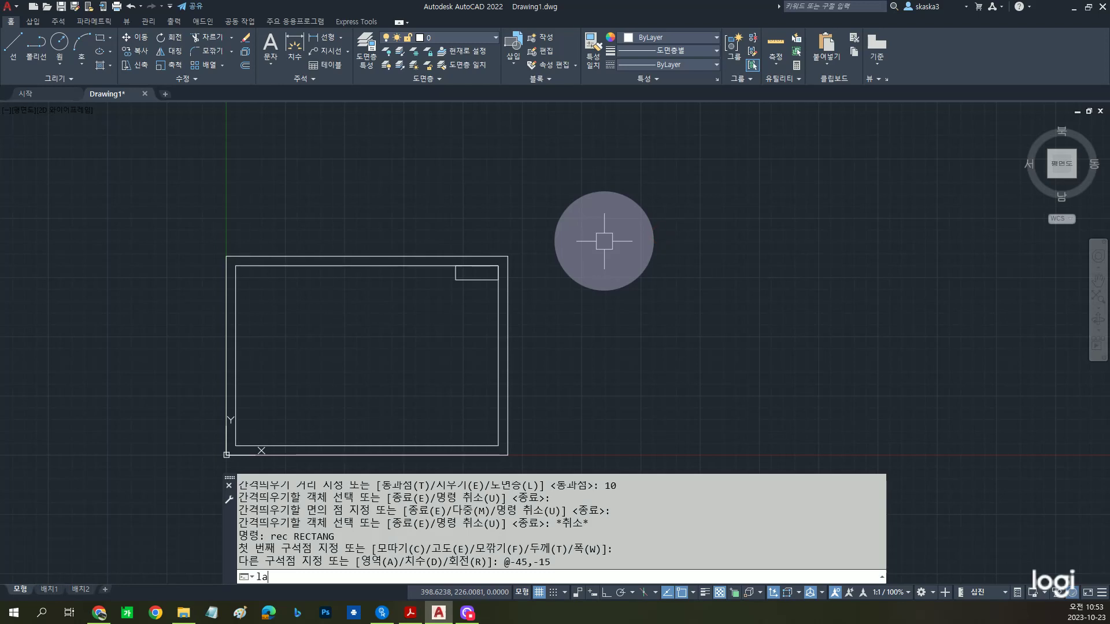
key(Return)
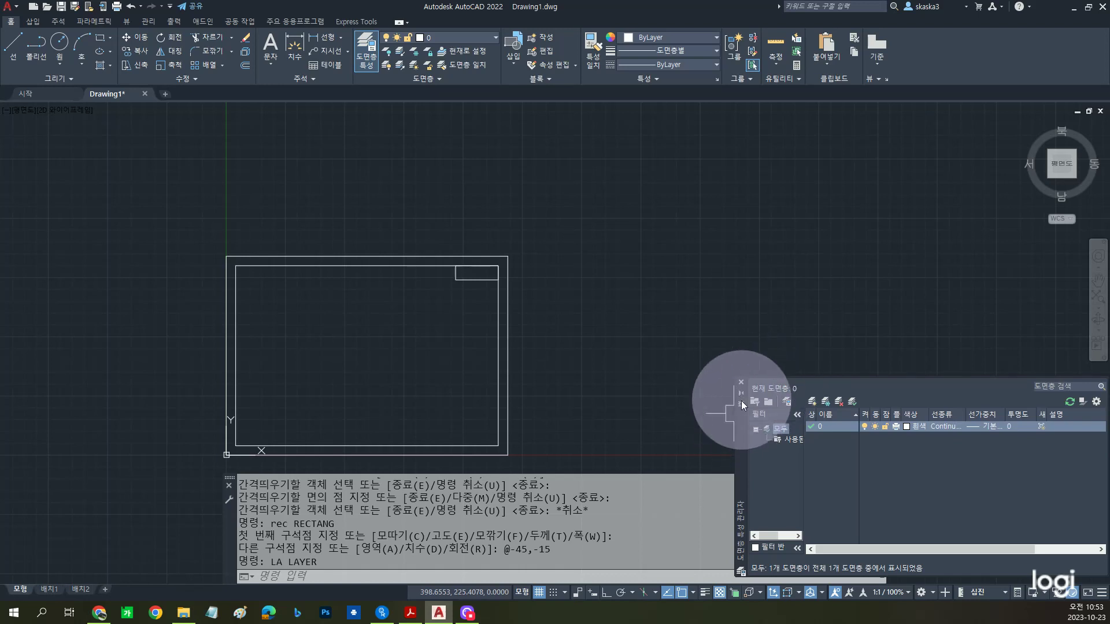
drag(740, 400, 513, 237)
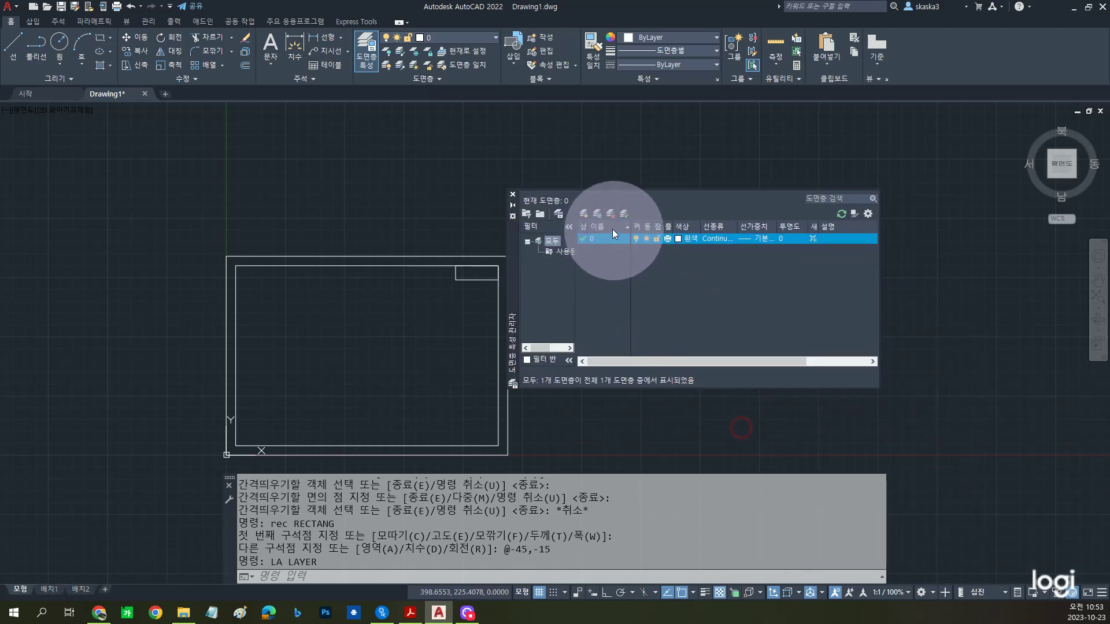
click(585, 215)
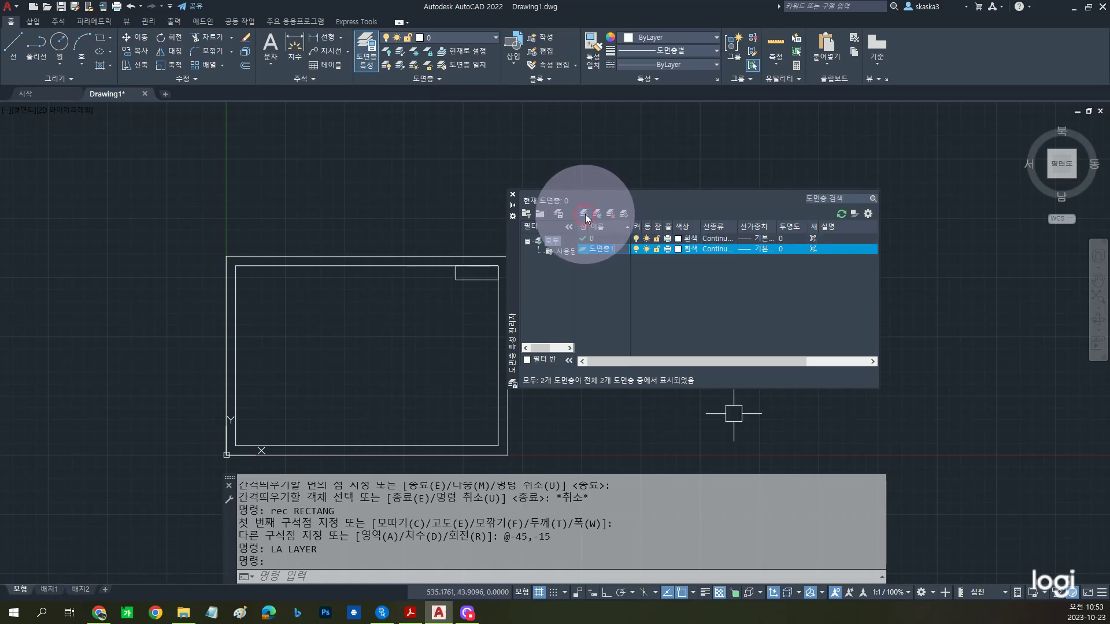
click(585, 214)
click(585, 214)
Rename the first new layer outline, following the layer list on the assignment page in Chrome
click(607, 248)
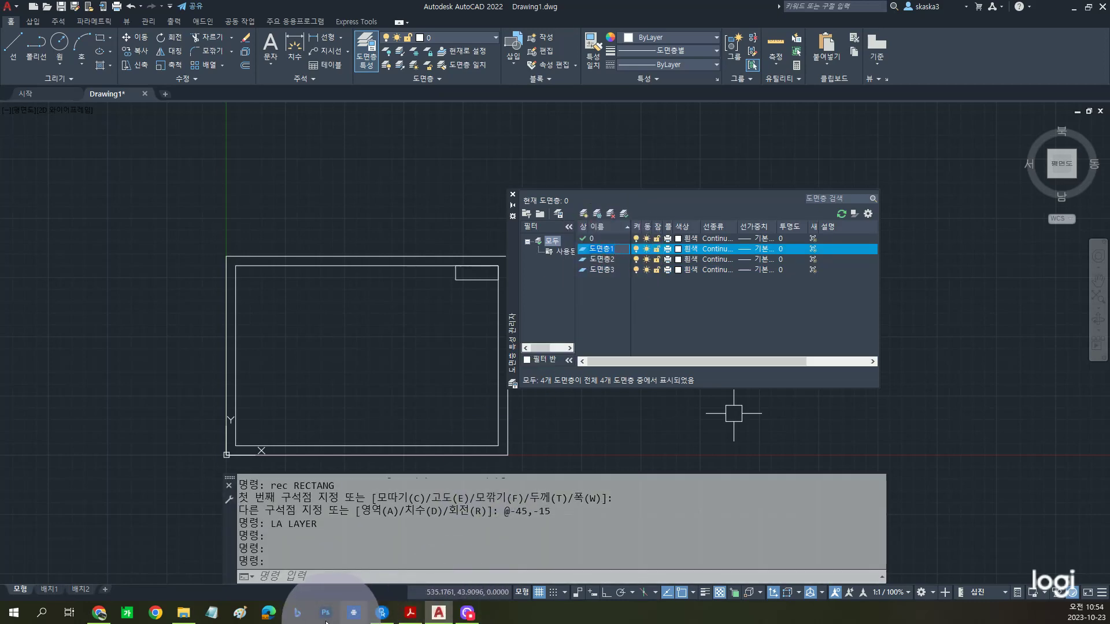
click(104, 617)
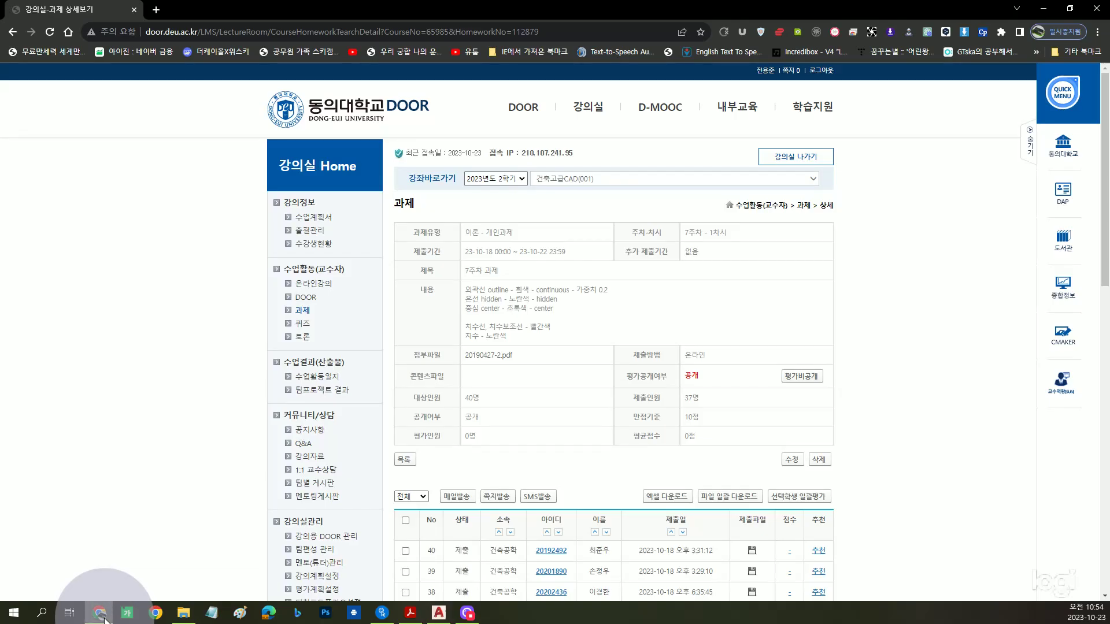
click(104, 617)
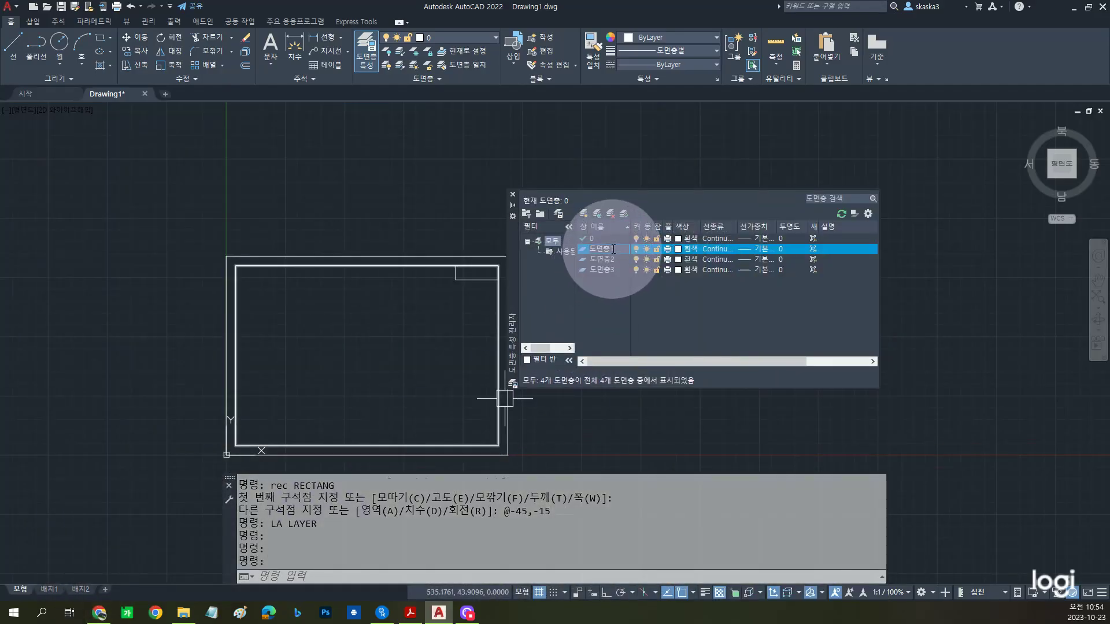
text(outl)
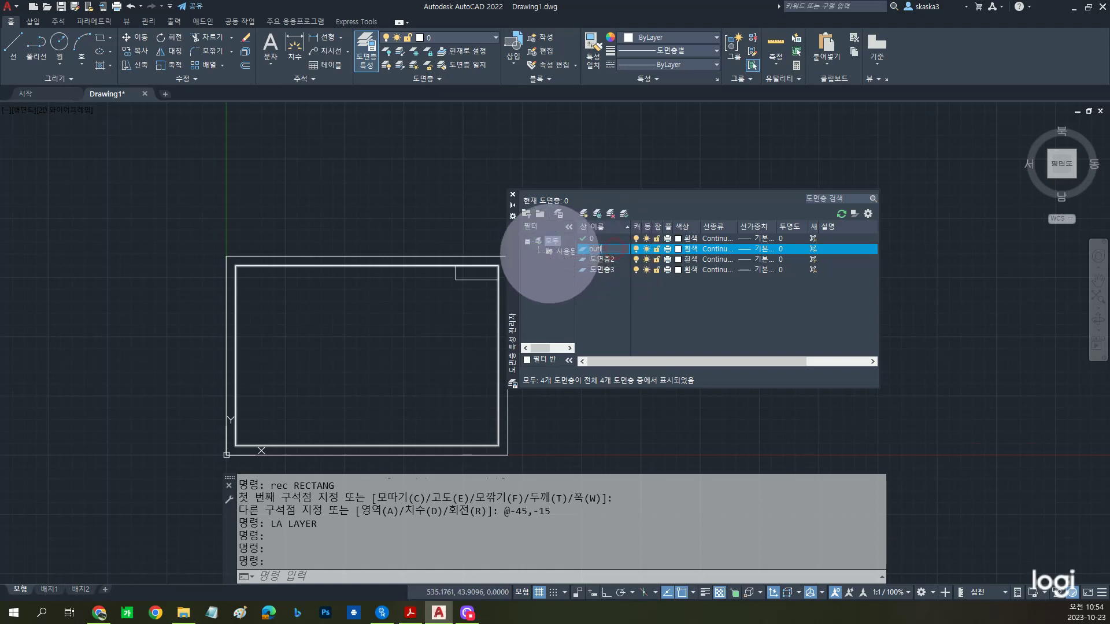
text(ine)
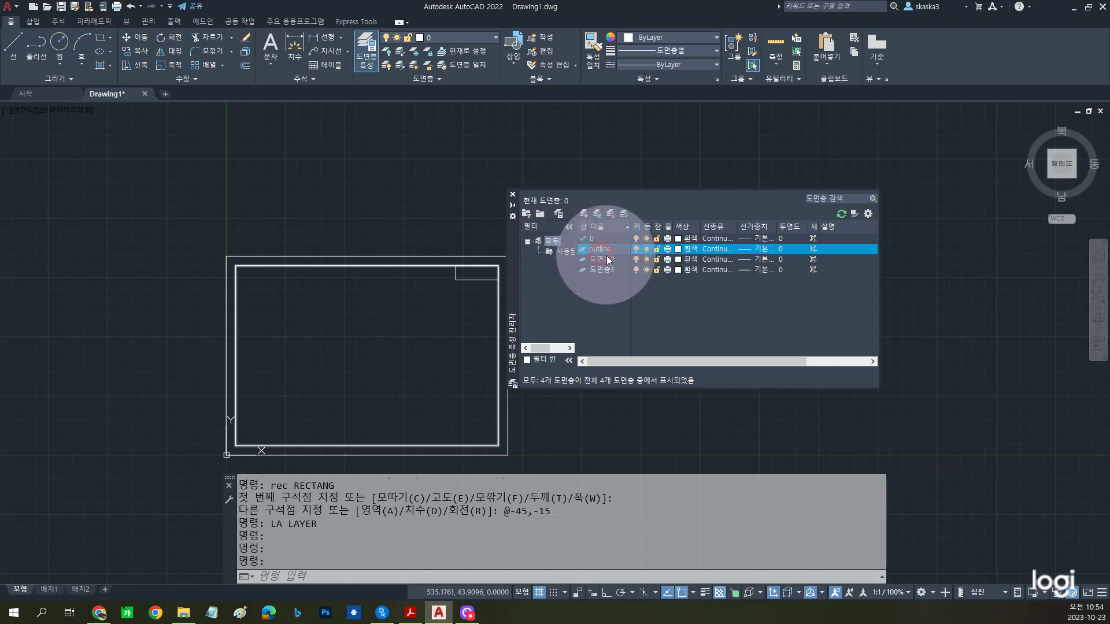
Rename the other two new layers hidden and center
click(610, 258)
click(616, 259)
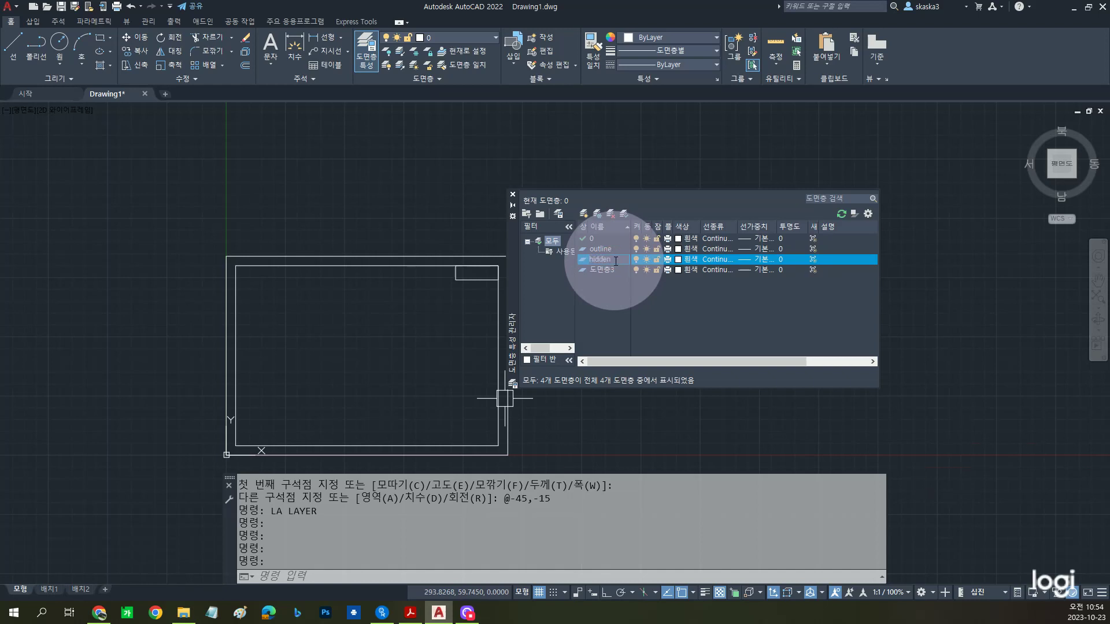
click(604, 270)
click(605, 271)
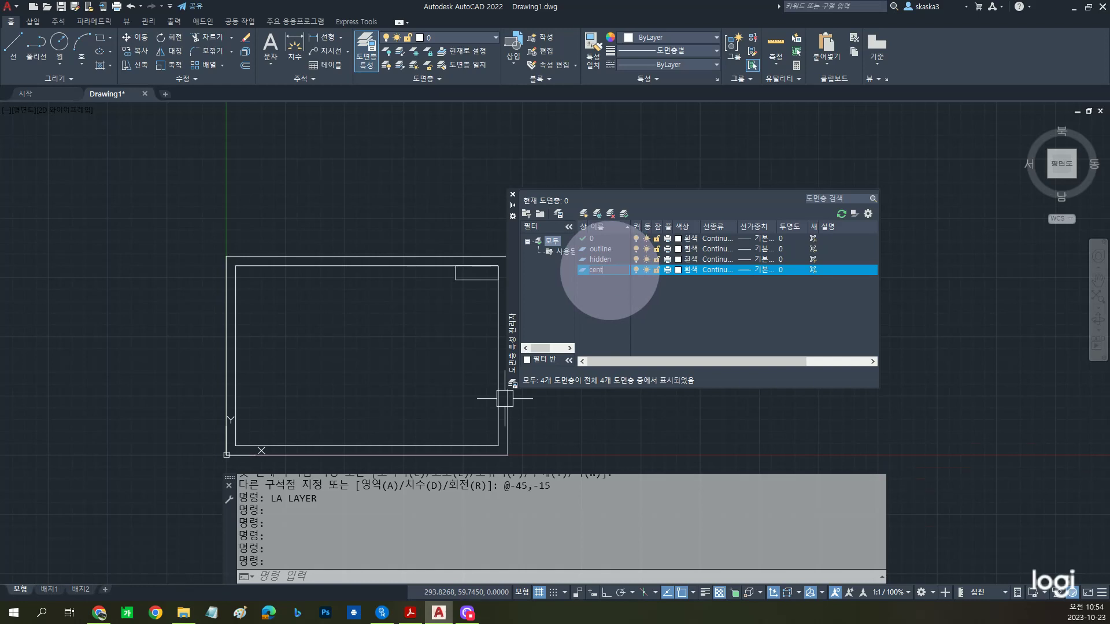
text(center)
click(680, 287)
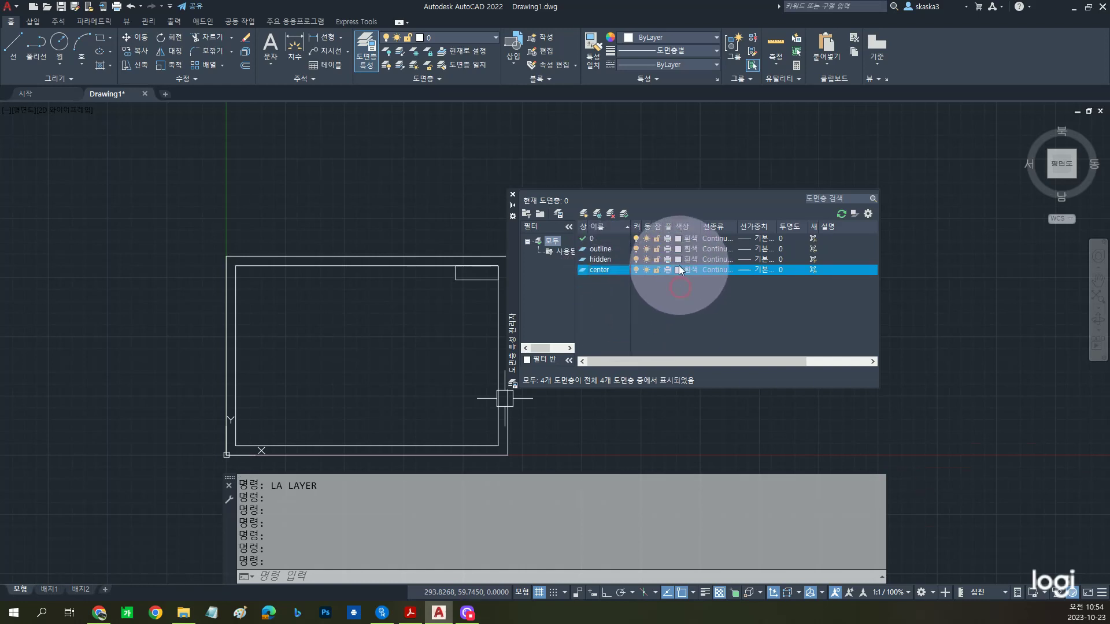
Set the lineweight of the outline layer to 0.20 mm
click(756, 248)
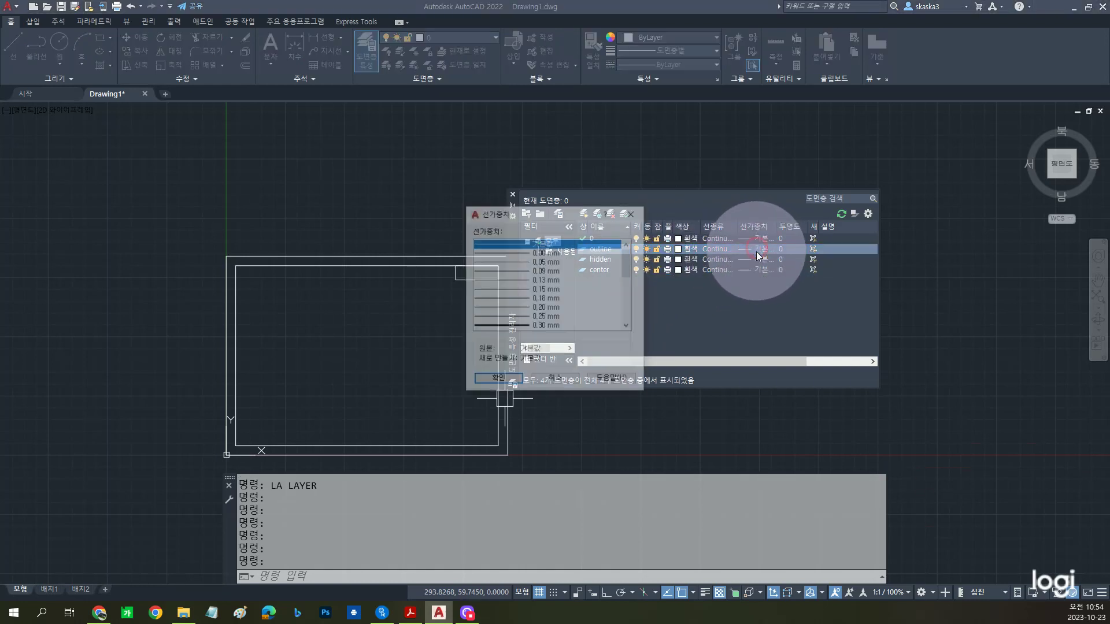
click(529, 307)
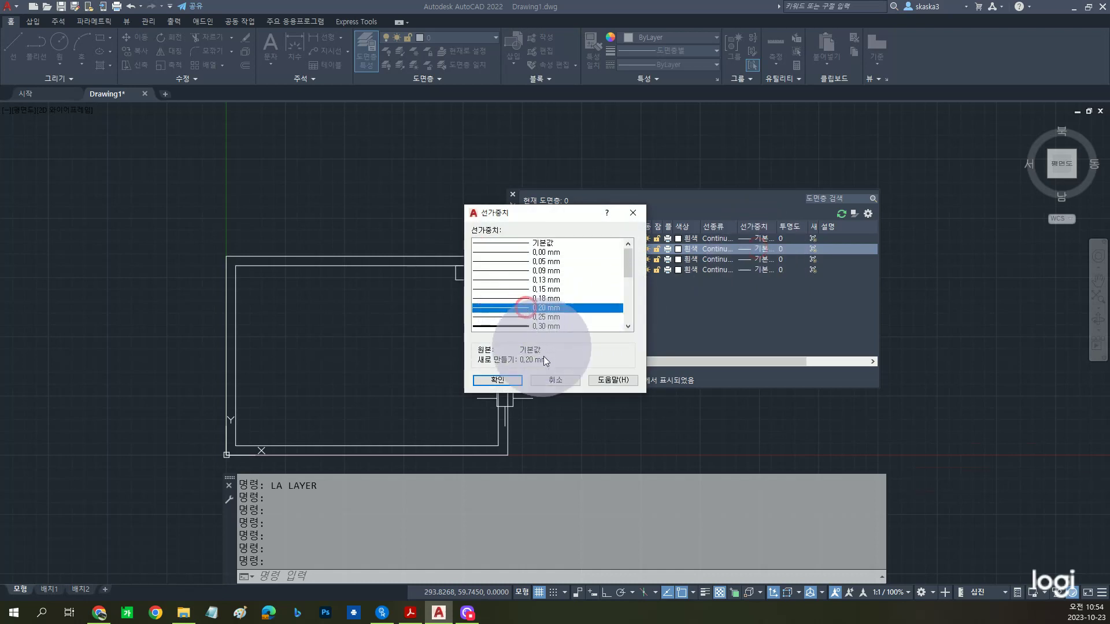
click(510, 380)
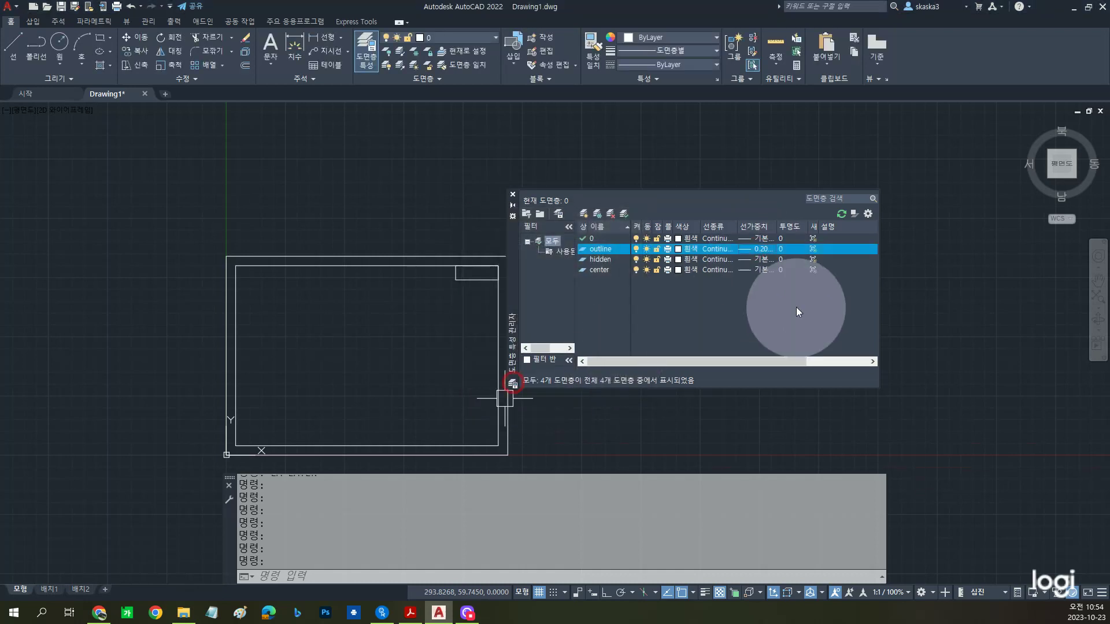
Load the HIDDEN and CENTER linetypes from acad.lin while choosing the hidden layer's linetype
click(711, 258)
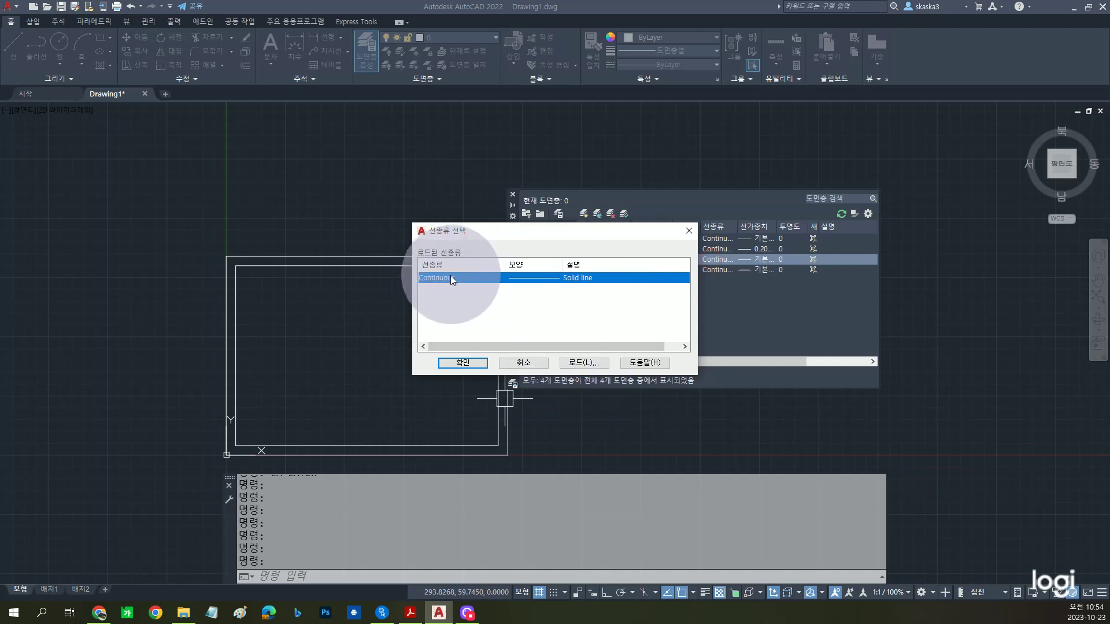
click(576, 362)
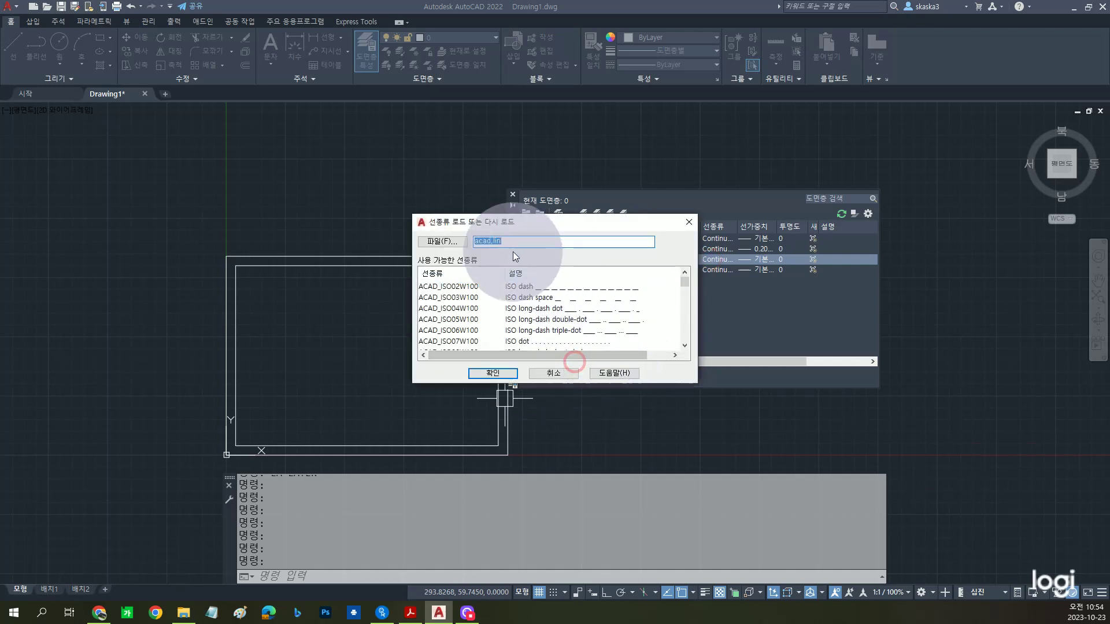
drag(686, 284, 687, 312)
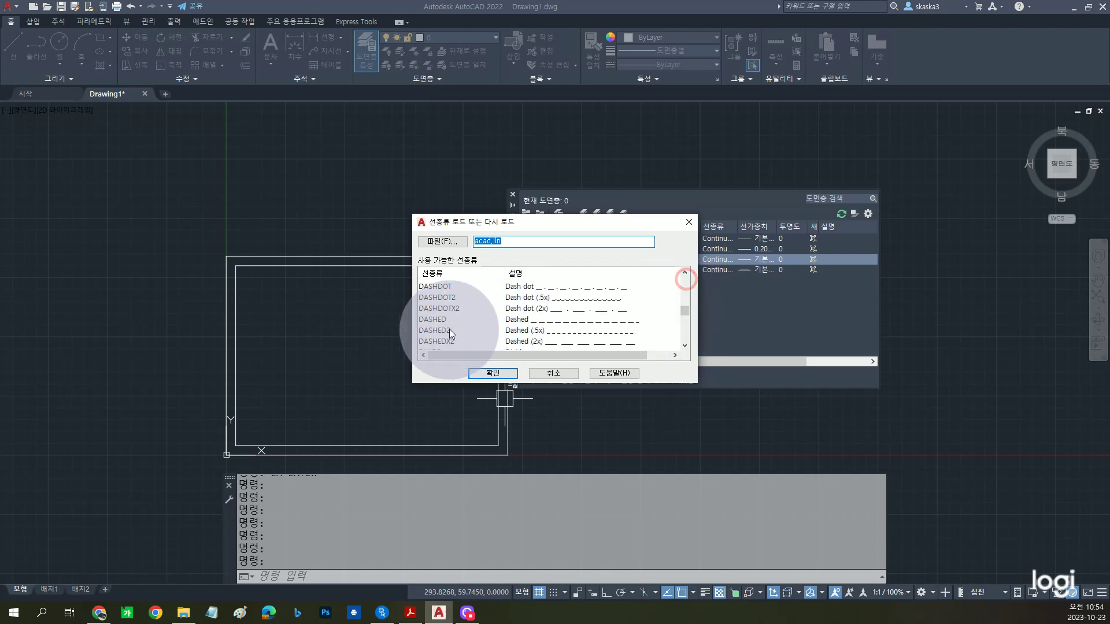
scroll(559, 313, down, 5)
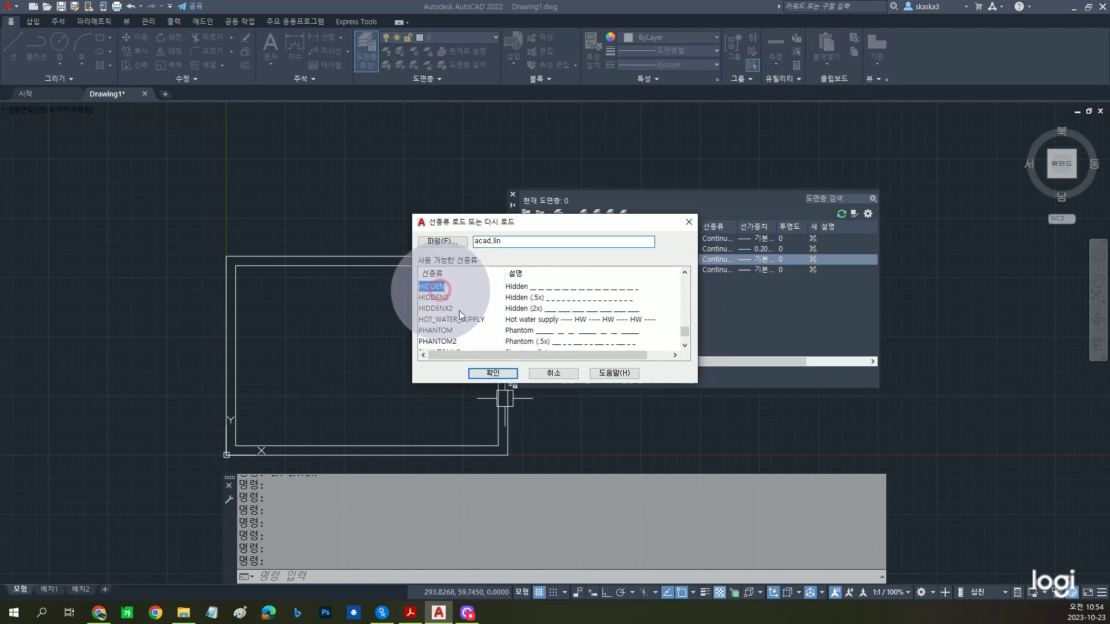
click(506, 374)
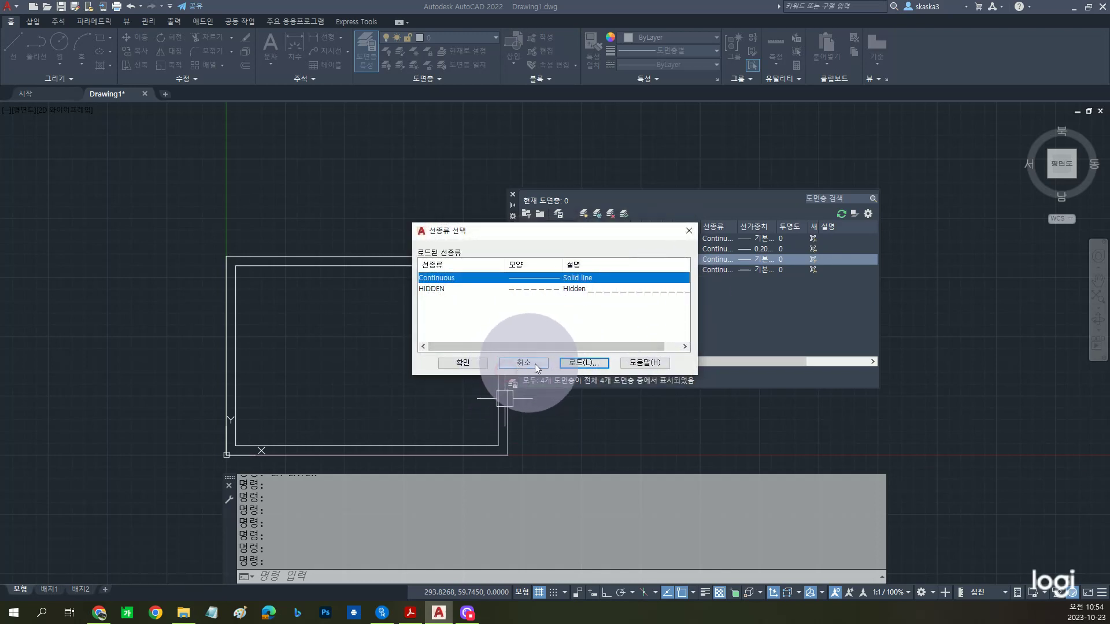
click(578, 363)
scroll(469, 295, down, 6)
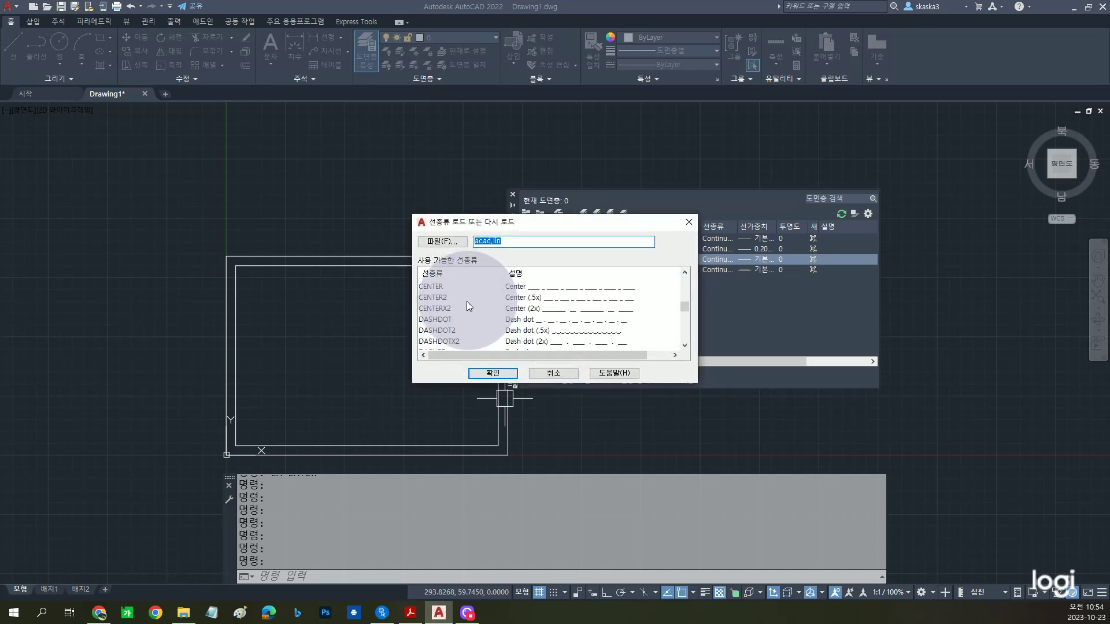
click(435, 287)
click(492, 373)
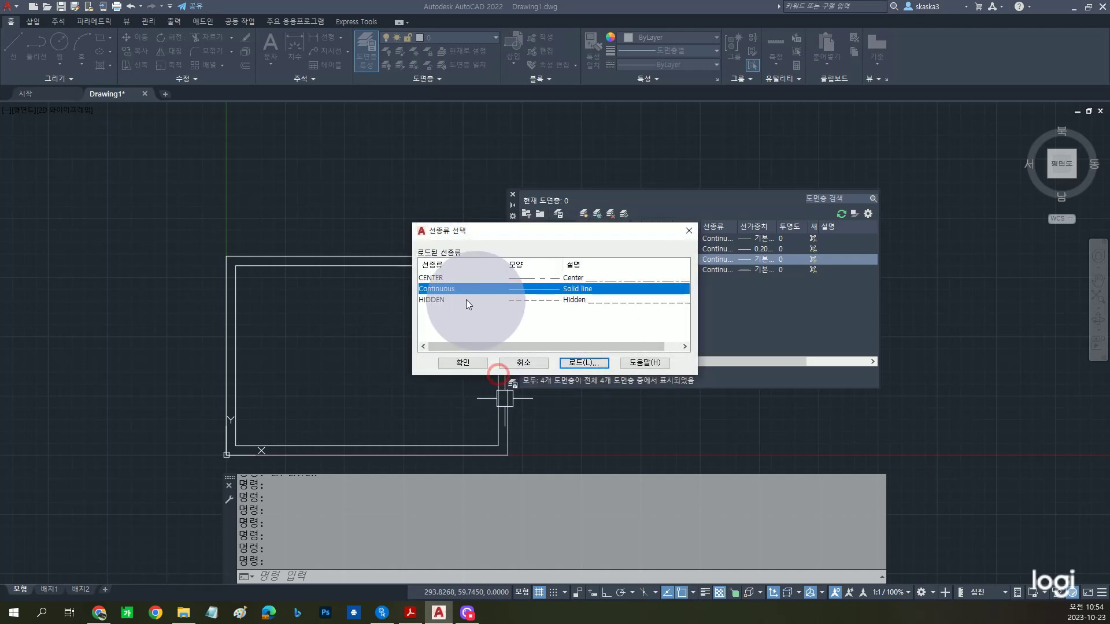
Assign the HIDDEN linetype and the colour yellow to the hidden layer
click(442, 300)
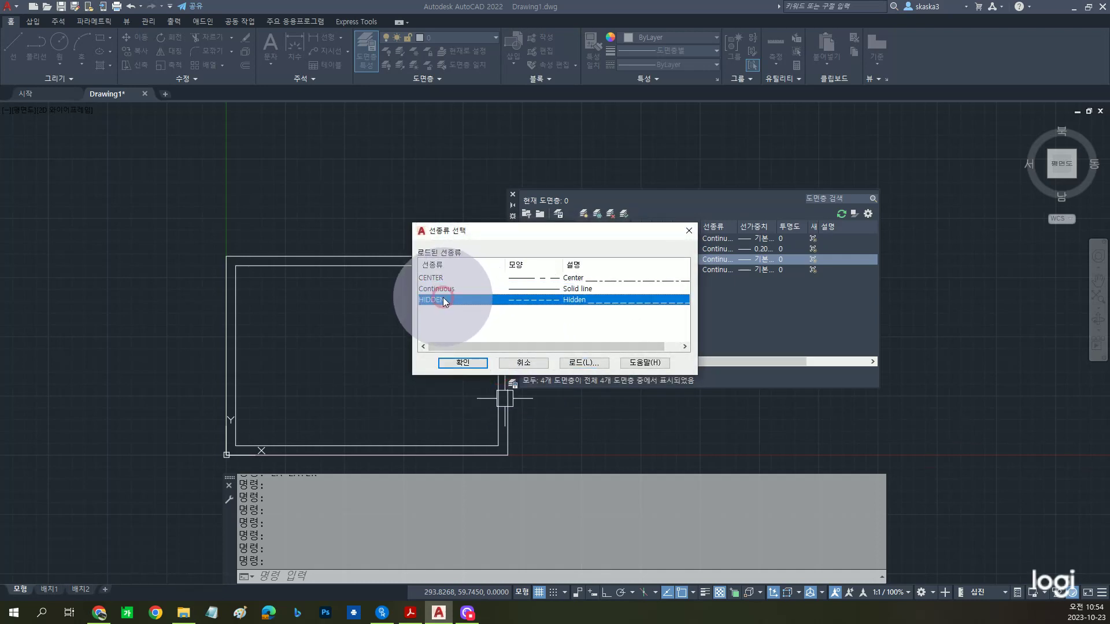
click(480, 362)
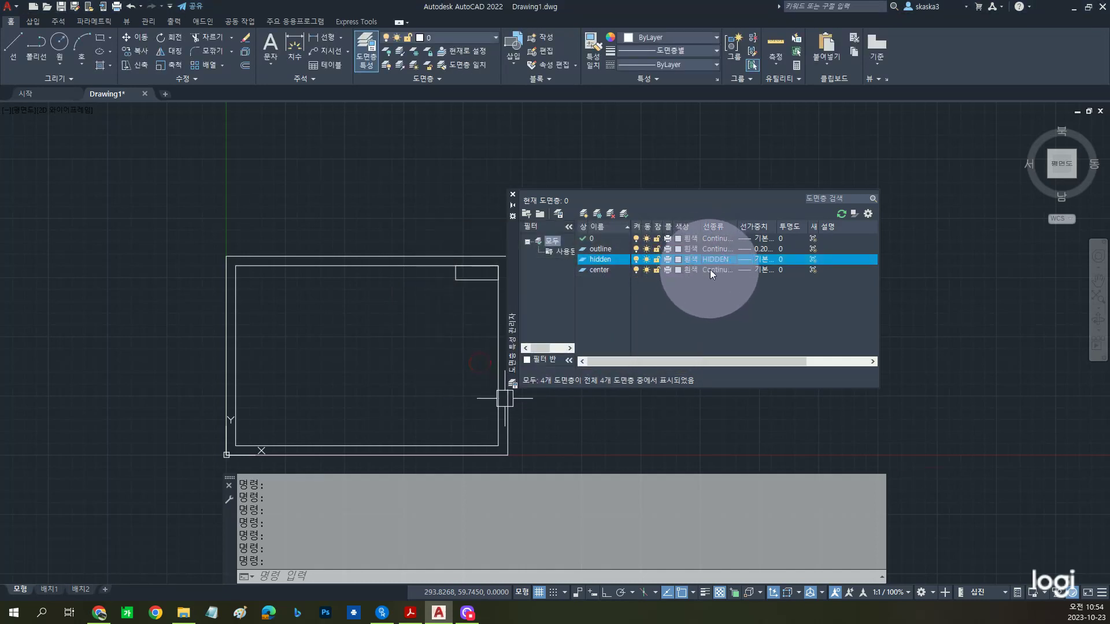
click(679, 259)
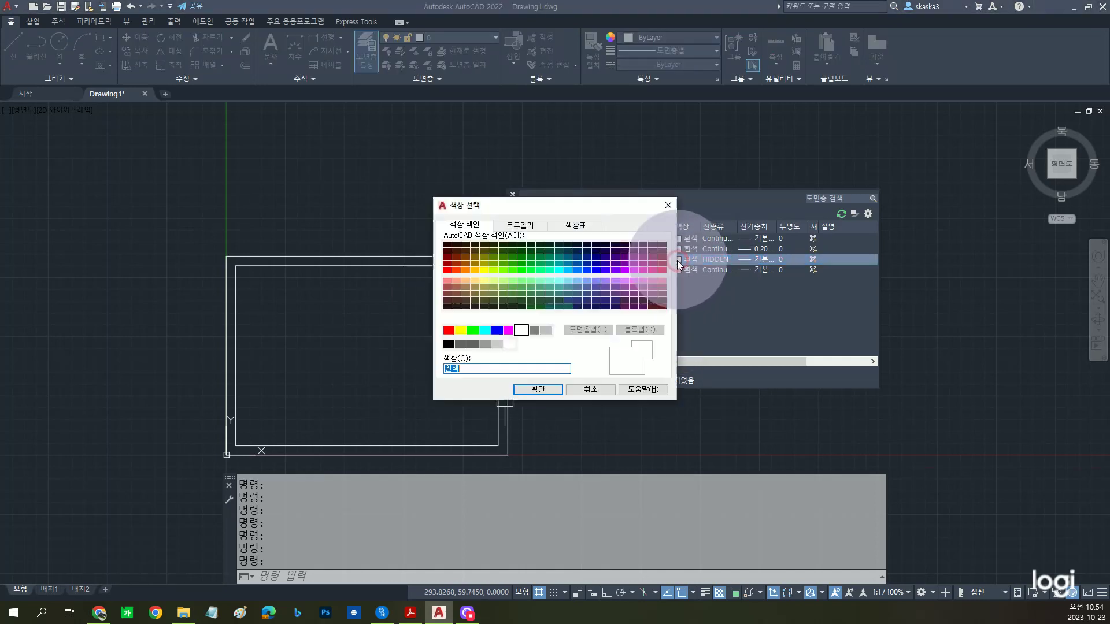
click(461, 331)
click(537, 388)
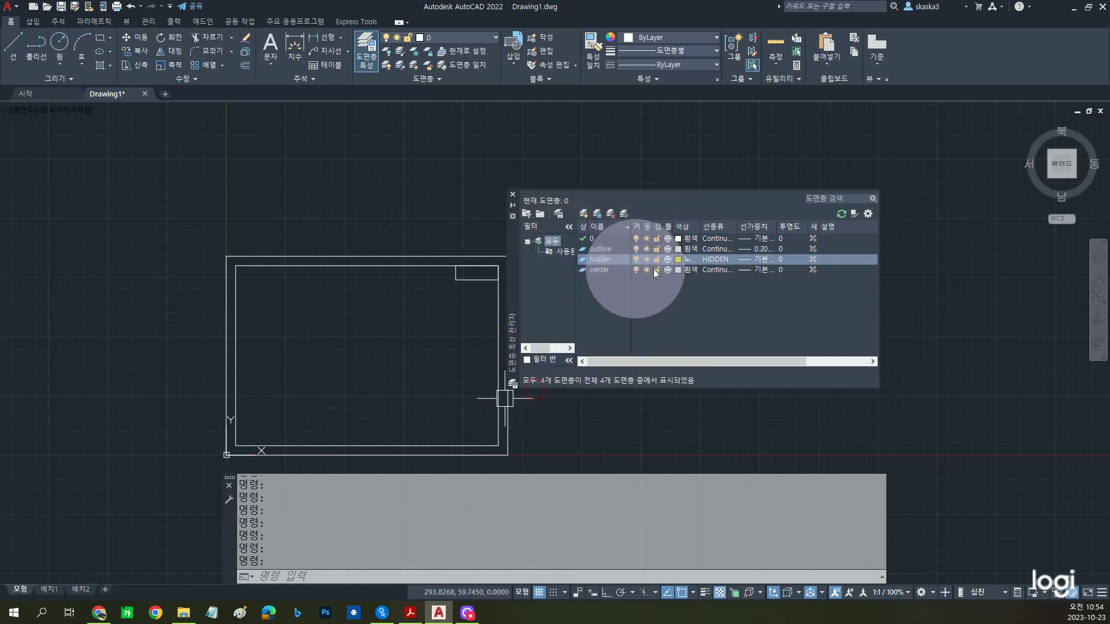
Assign the CENTER linetype and the colour green to the center layer
click(710, 269)
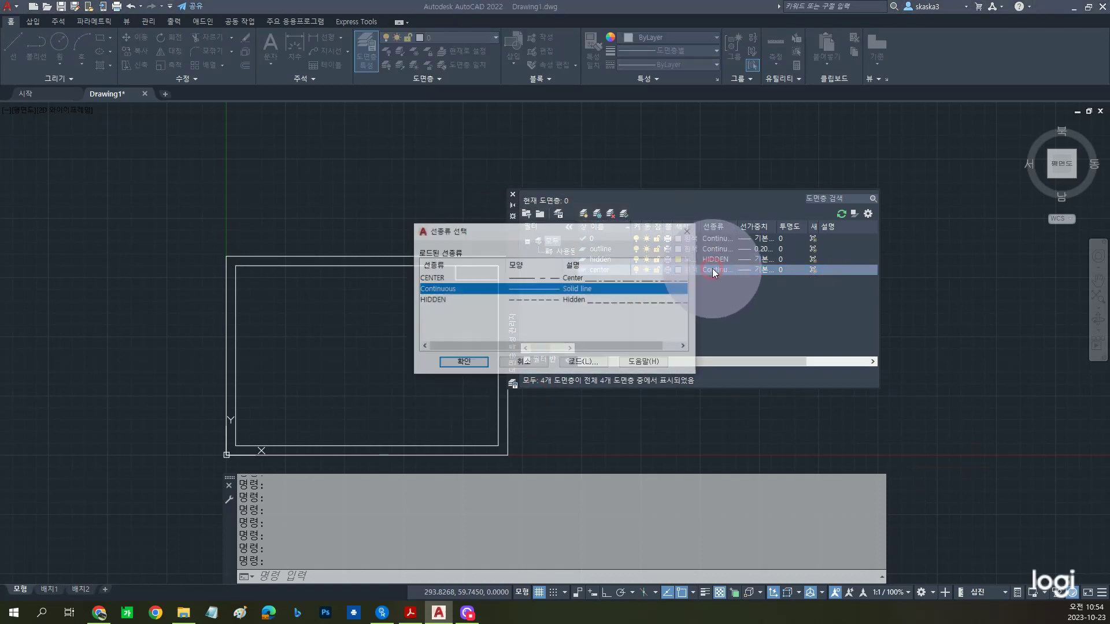
click(462, 278)
click(463, 362)
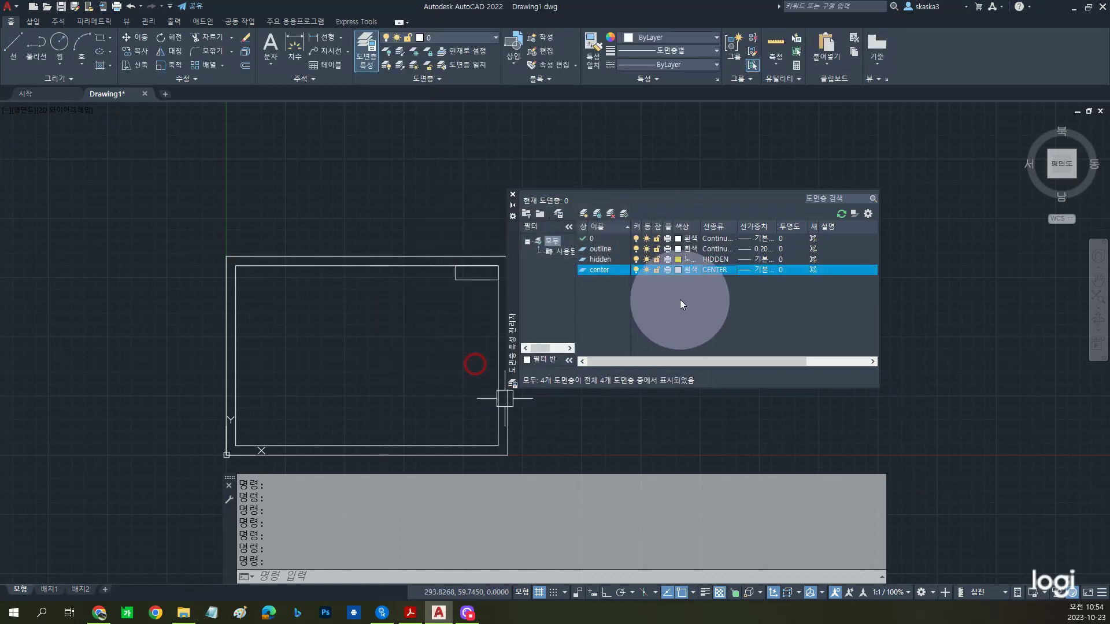
click(687, 270)
click(475, 332)
click(538, 389)
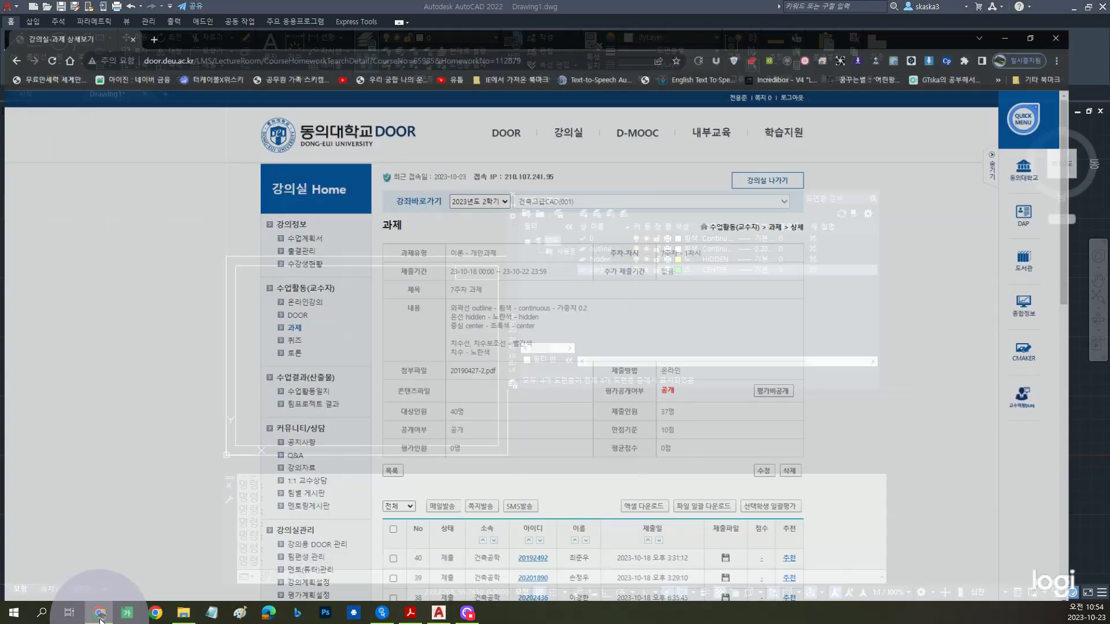
Check the layer settings against the assignment page in Chrome and close the Layer Properties Manager in AutoCAD
click(100, 614)
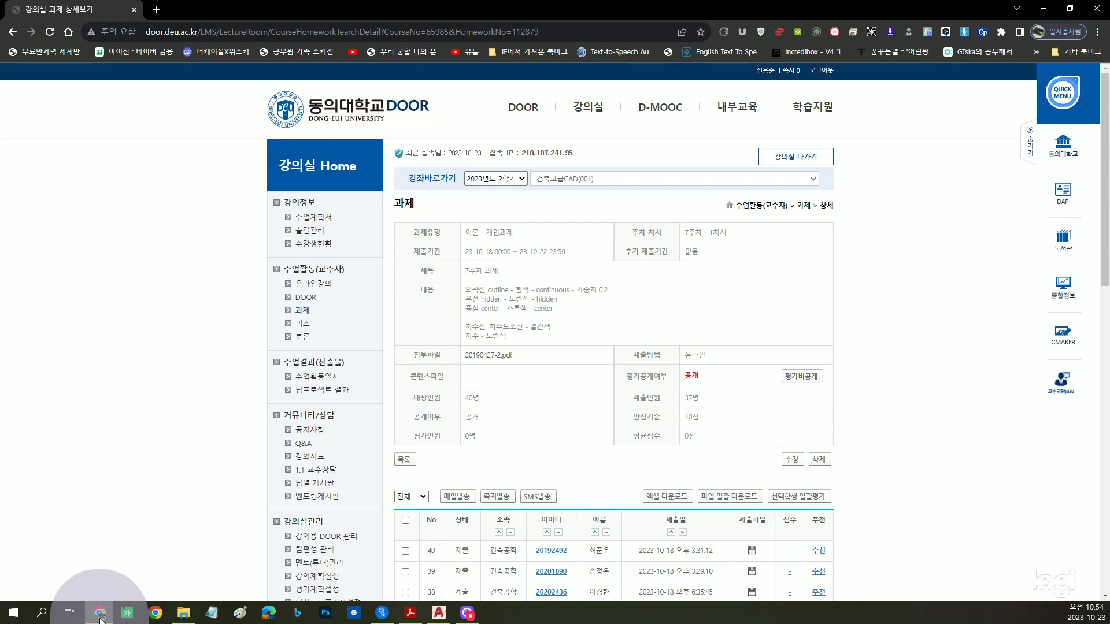
click(100, 613)
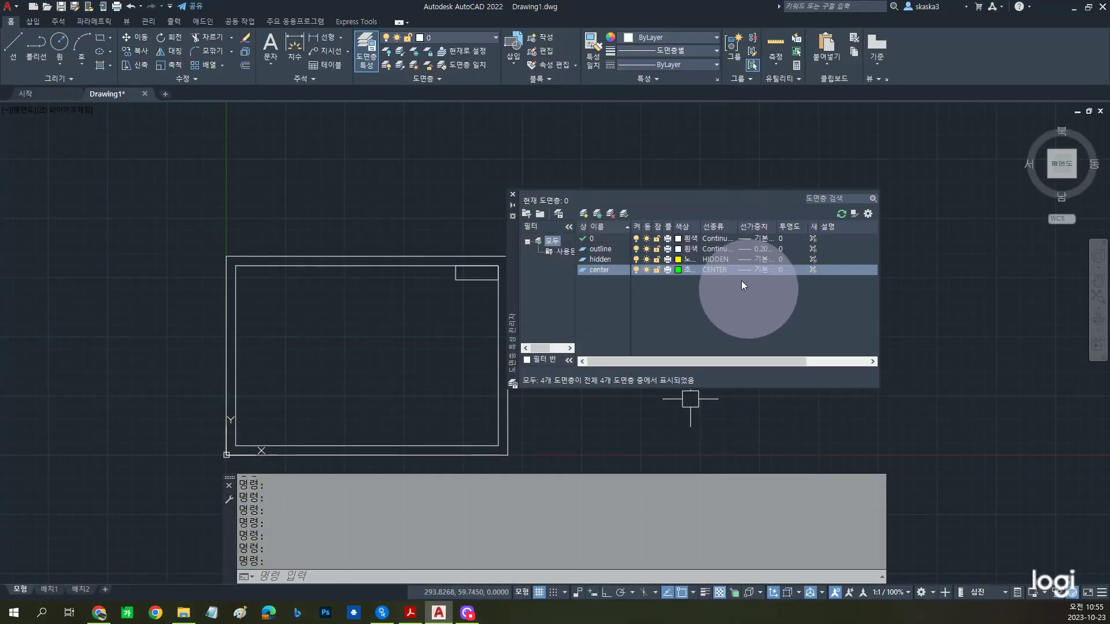
click(513, 195)
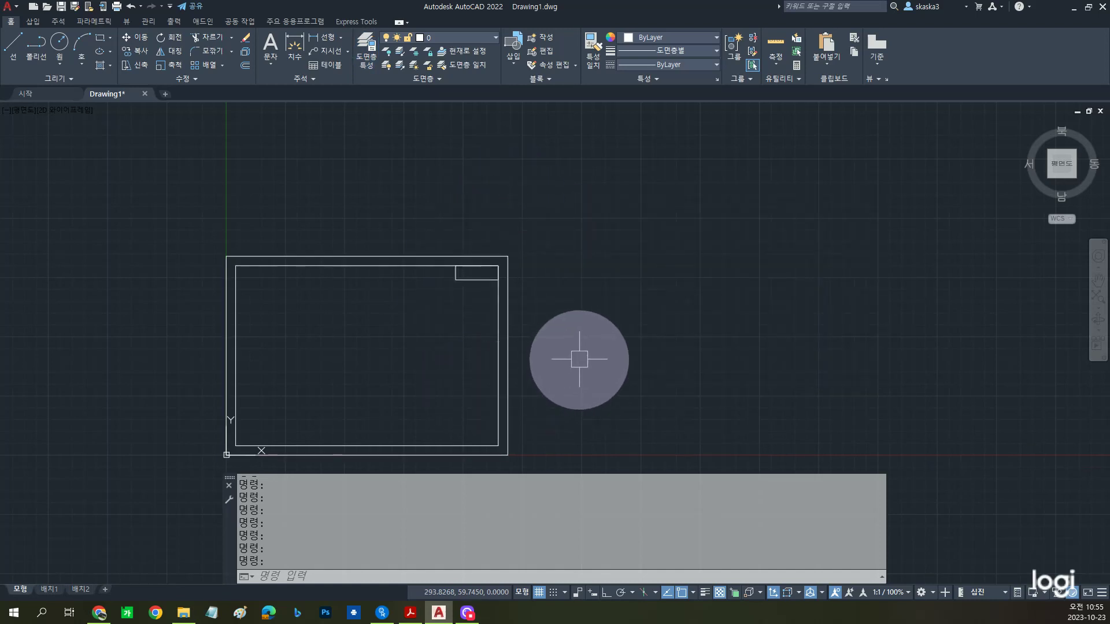
Switch to Adobe Acrobat and examine the top, front and right views and their dimensions in the exam PDF
middle_drag(624, 323, 607, 328)
scroll(535, 344, down, 2)
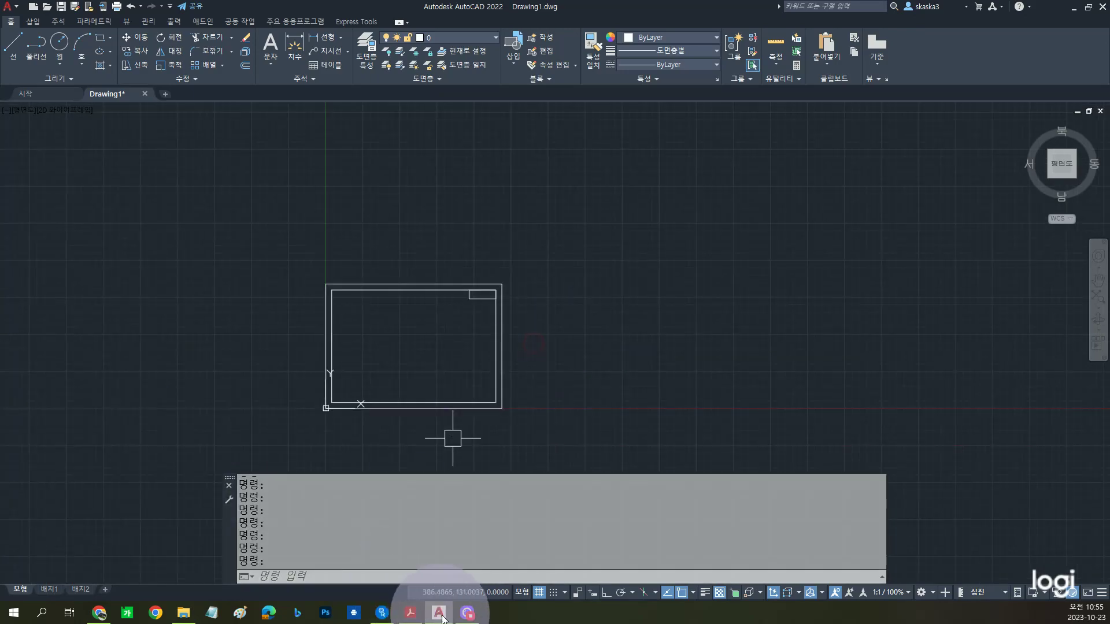
click(440, 614)
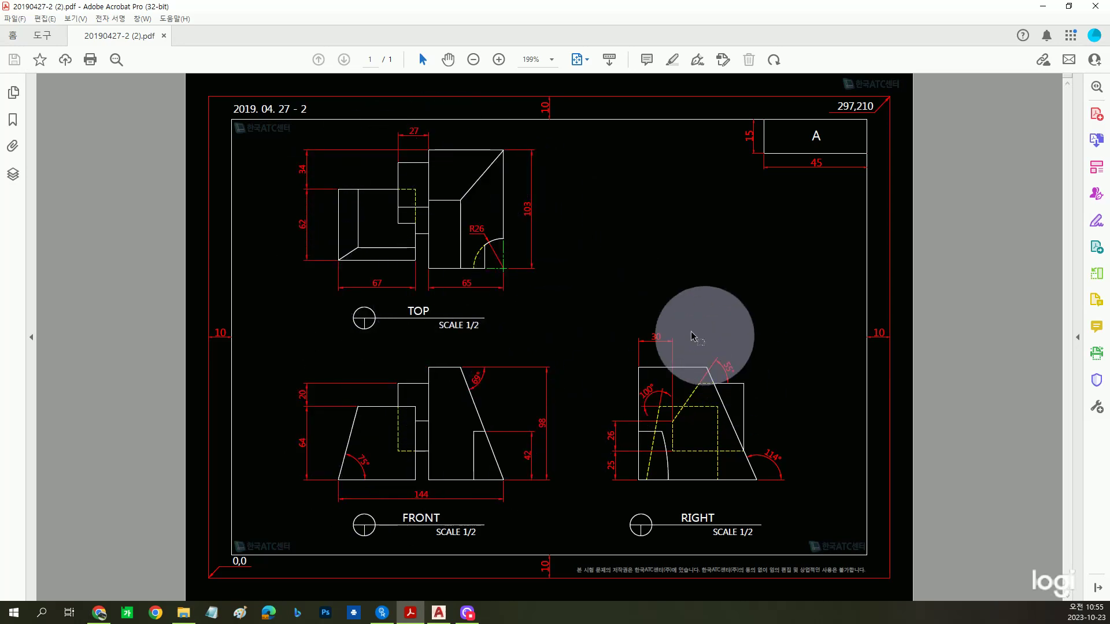
Switch back to AutoCAD and draw one horizontal construction line with XLINE, passing above the sheet frame
click(439, 613)
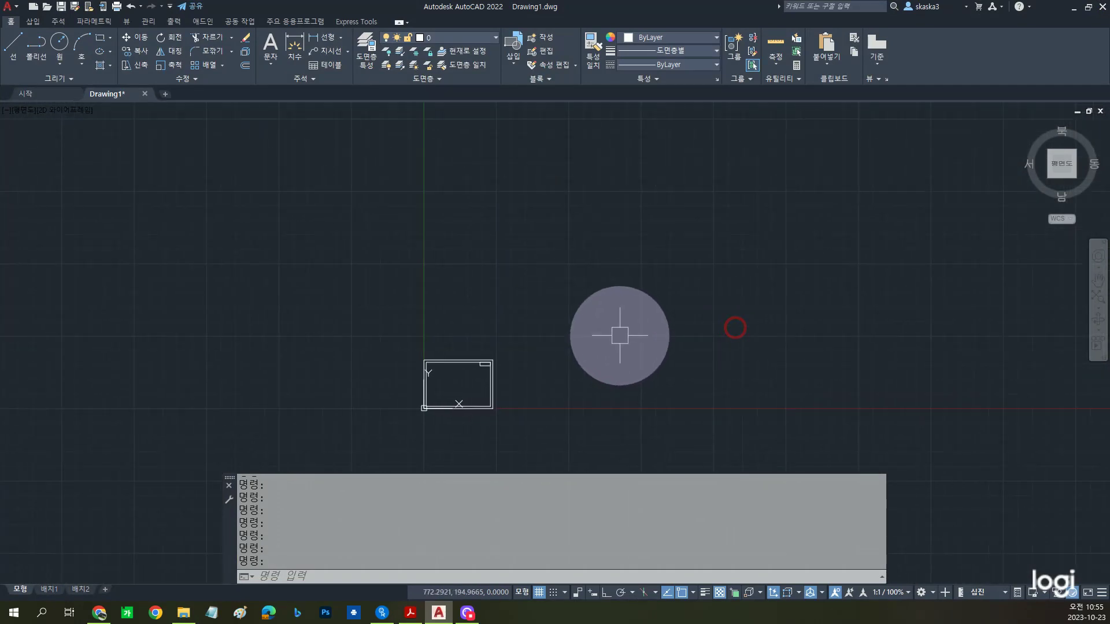
text(xl)
key(Return)
text(h)
key(Return)
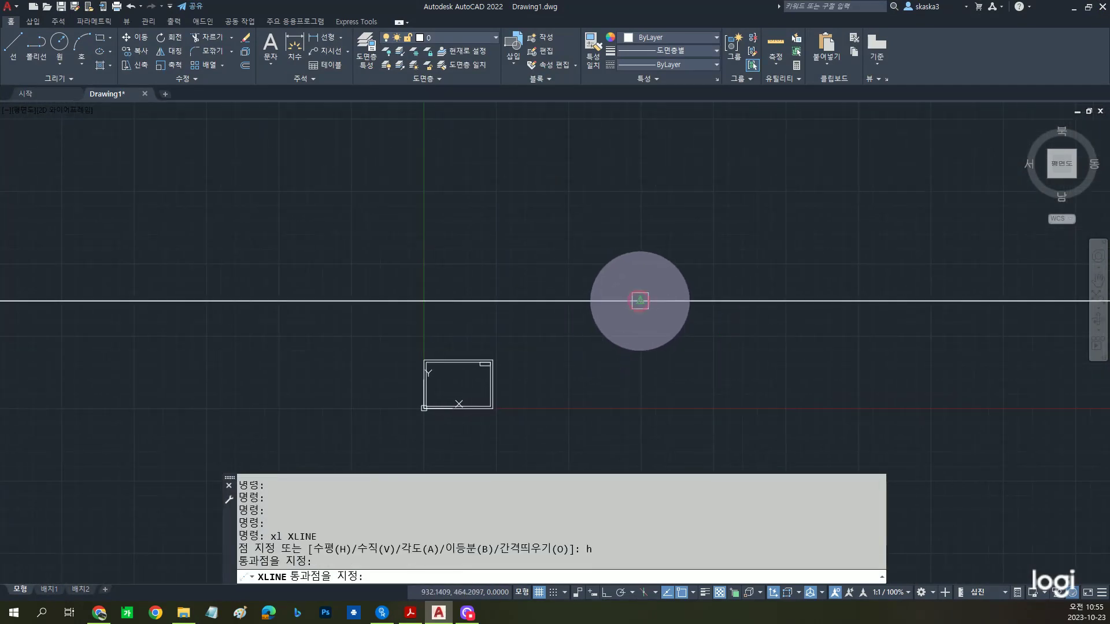
middle_drag(640, 300, 614, 336)
key(Escape)
Draw one vertical construction line with XLINE to the right of the sheet frame, crossing the horizontal one
text(xl)
key(Return)
text(v)
key(Return)
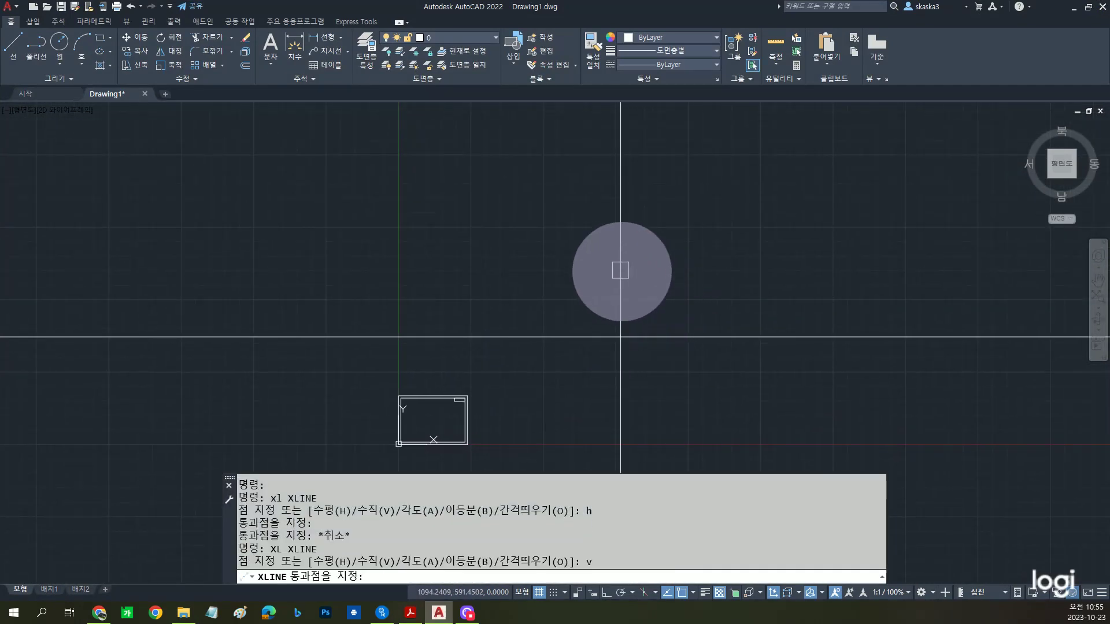
click(598, 275)
key(Escape)
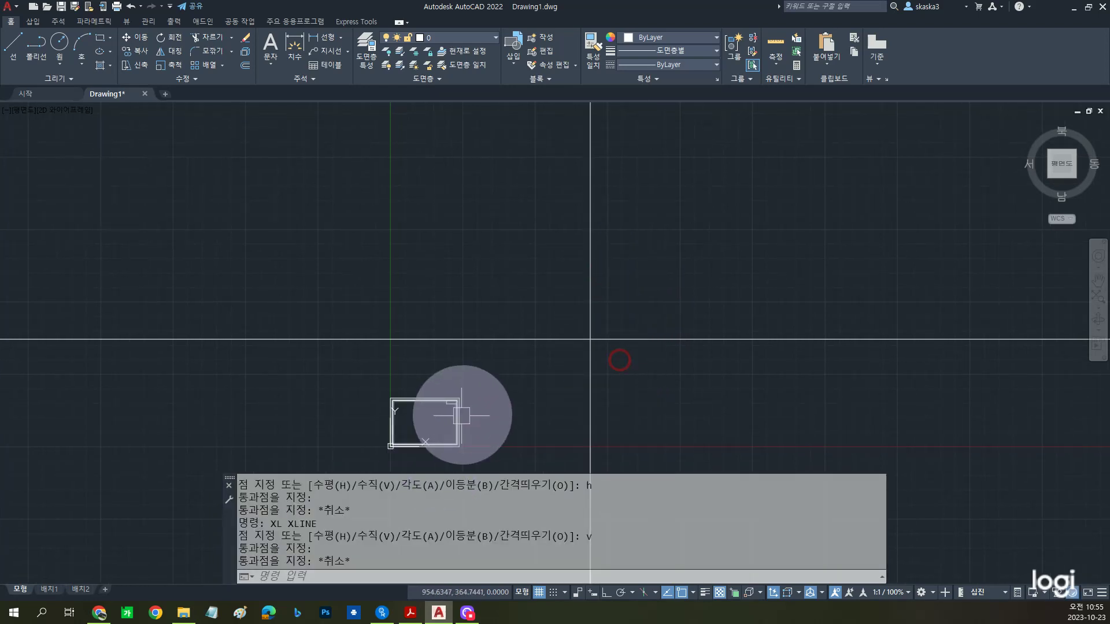
scroll(463, 409, up, 5)
scroll(495, 297, down, 5)
middle_drag(693, 217, 667, 265)
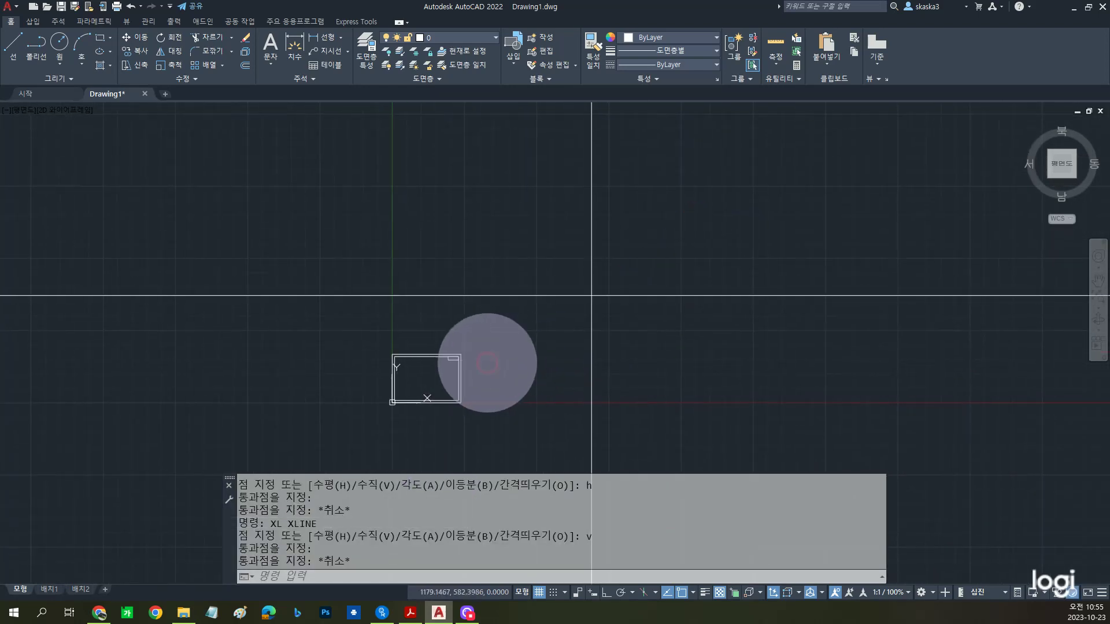
Switch to Adobe Acrobat and check the front view's overall width in the exam PDF
middle_drag(464, 381, 385, 434)
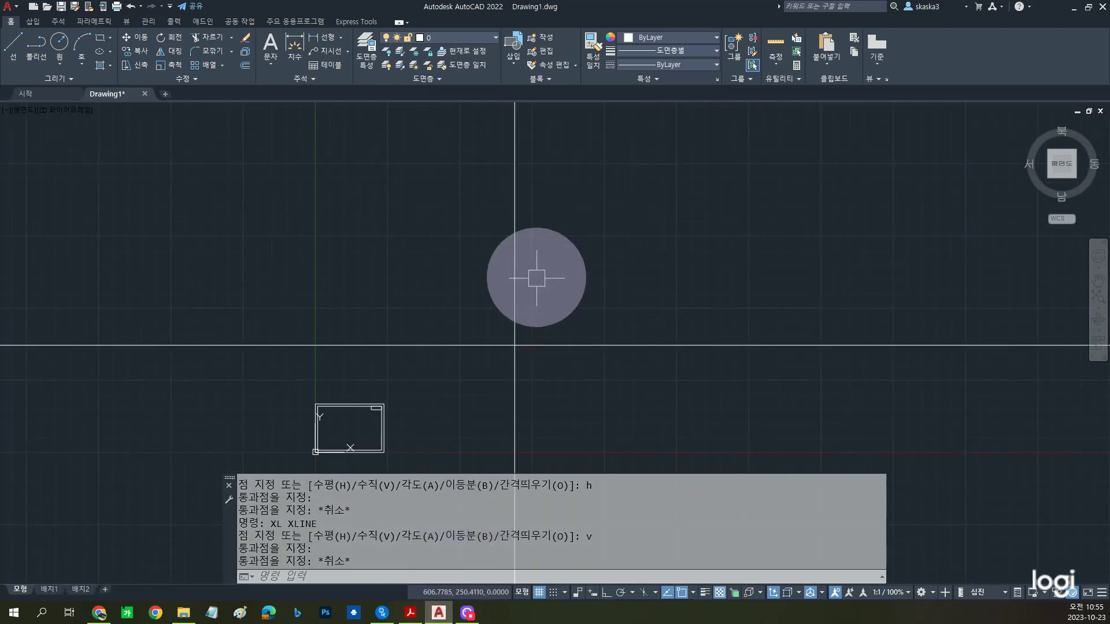
scroll(547, 302, up, 2)
scroll(612, 277, down, 4)
middle_drag(615, 274, 568, 312)
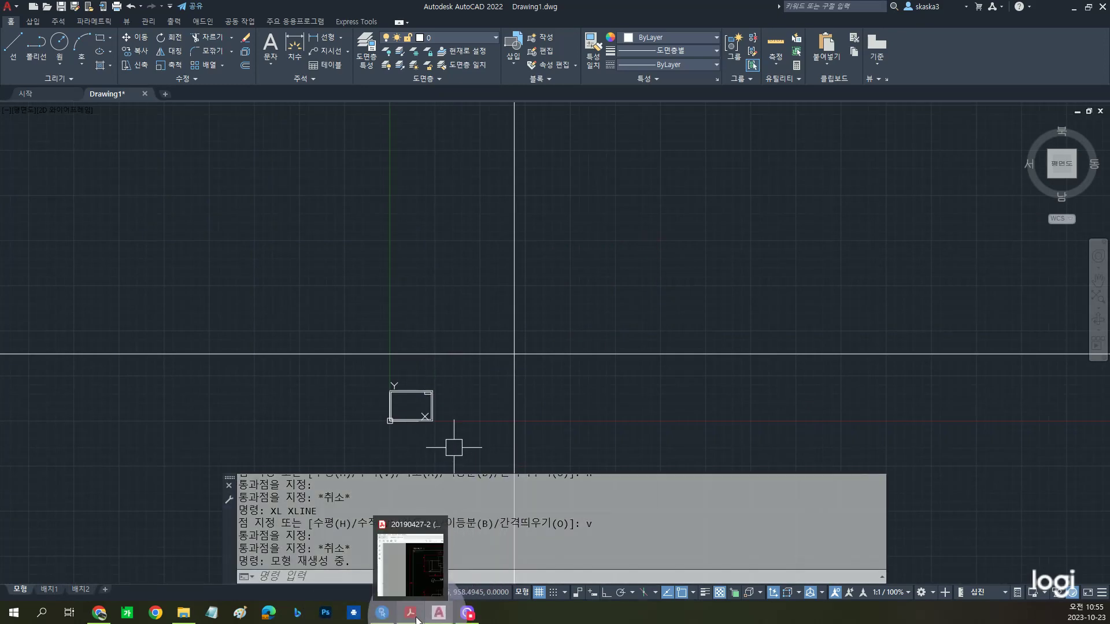
click(417, 613)
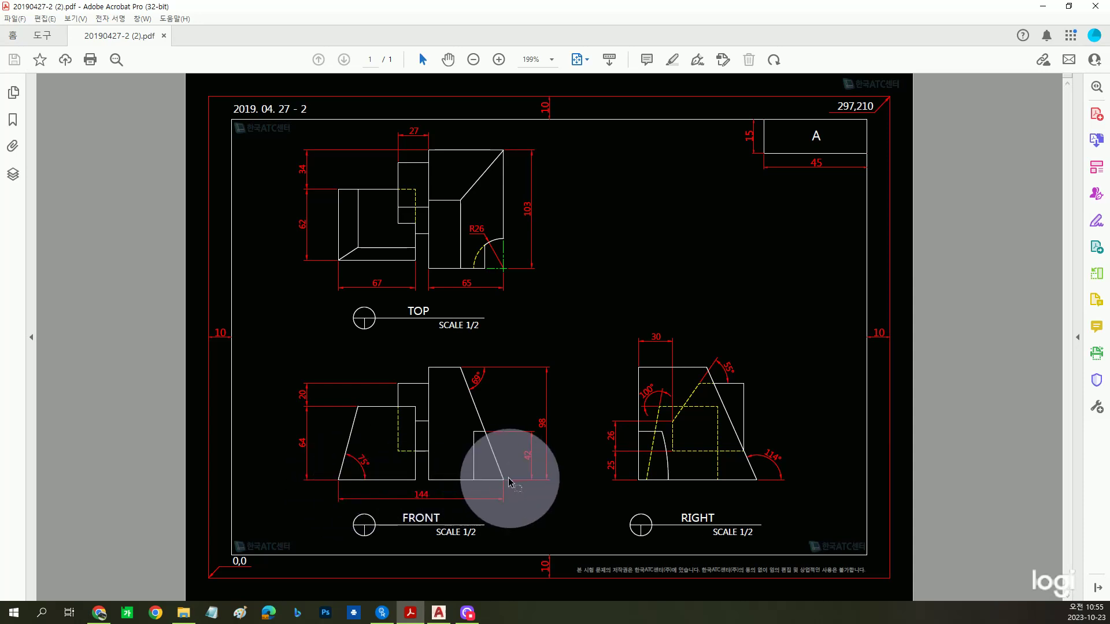
Switch back to AutoCAD and offset the vertical construction line 144 to the right
click(439, 612)
click(565, 268)
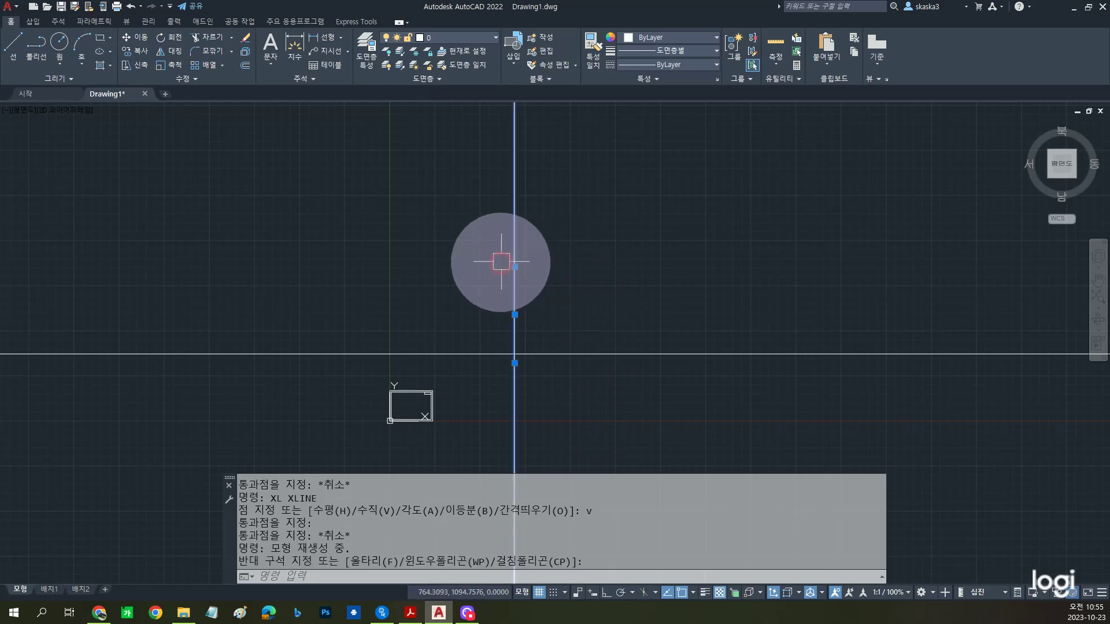
text(o)
key(Return)
text(144)
key(Return)
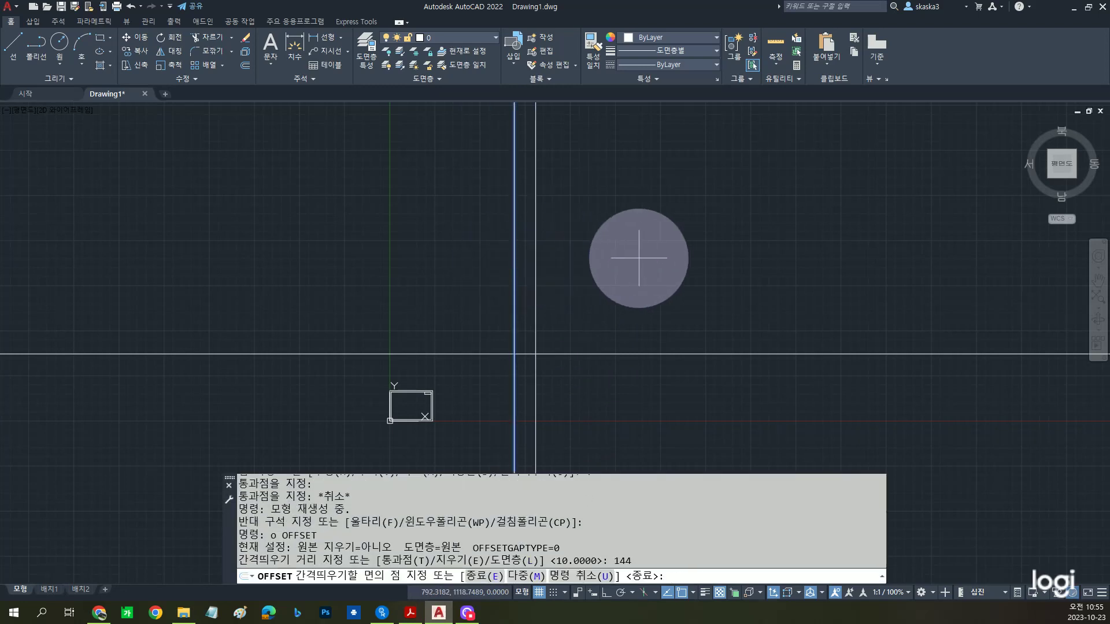
click(643, 256)
key(Escape)
Add a linear dimension between the two vertical construction lines at their intersections with the horizontal one, placed just below it
scroll(520, 344, up, 10)
middle_drag(471, 387, 528, 322)
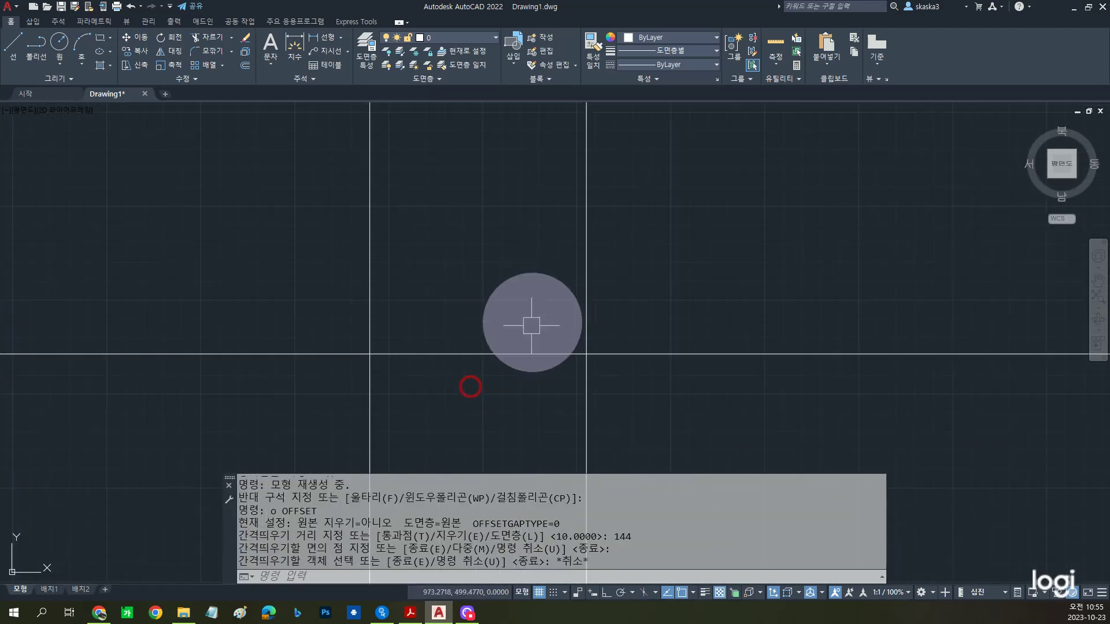
text(dli)
key(Return)
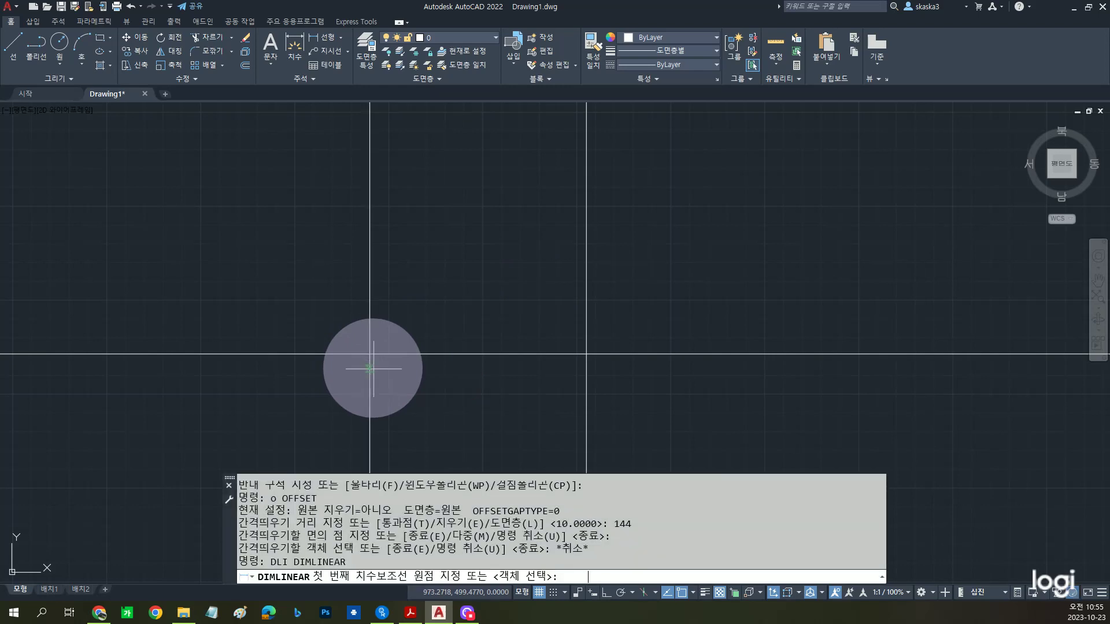
click(370, 354)
click(586, 353)
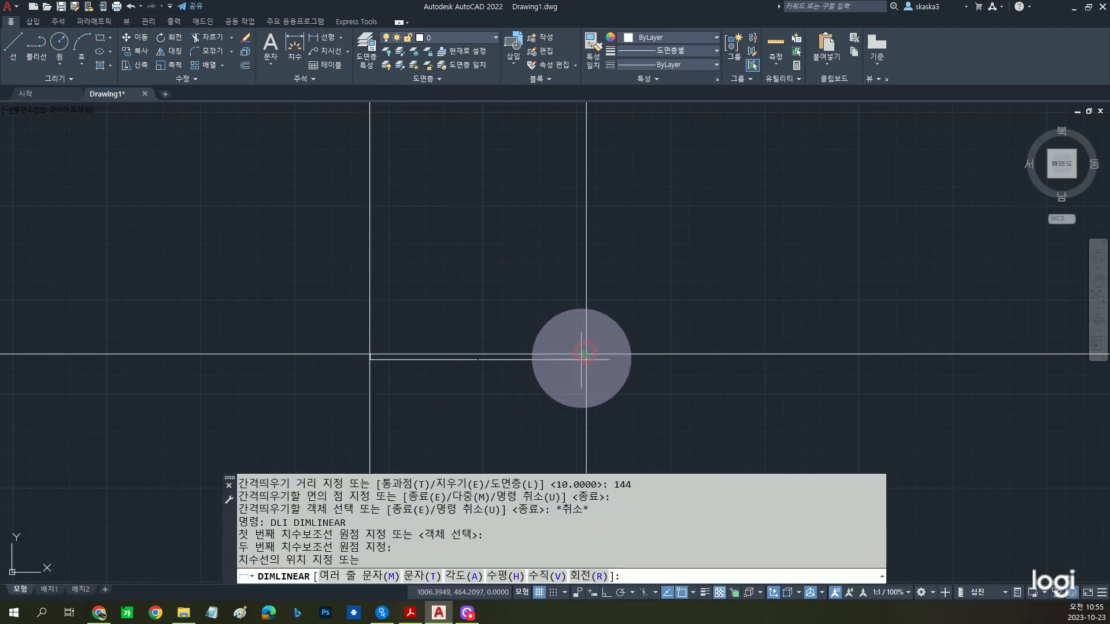
click(572, 379)
key(Escape)
Set the overall scale of the Standard dimension style to 50
text(d)
key(Return)
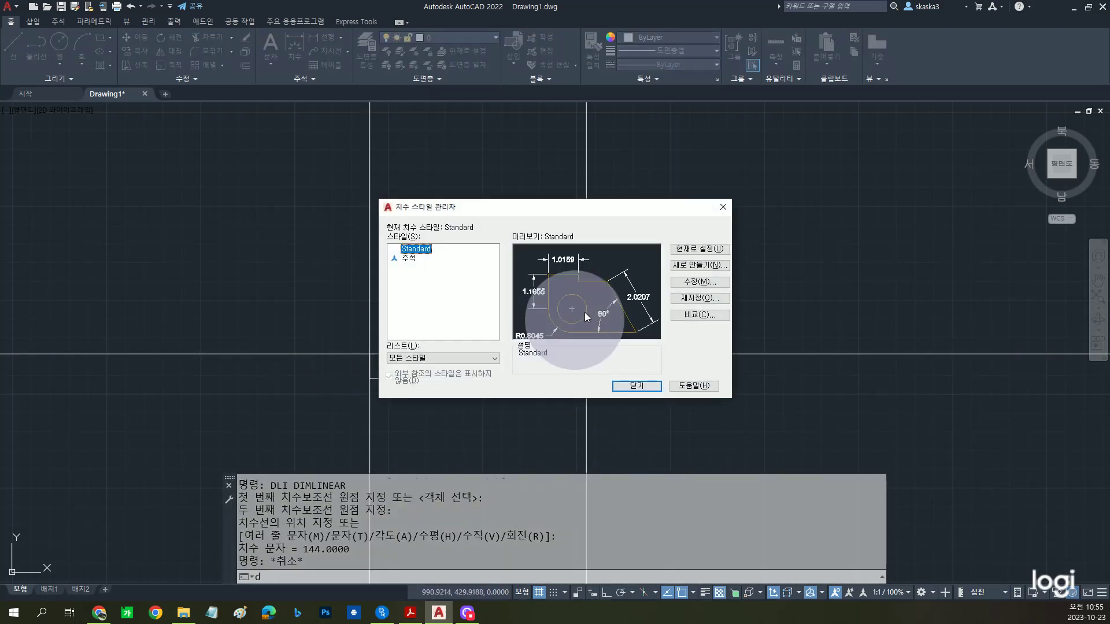
click(683, 282)
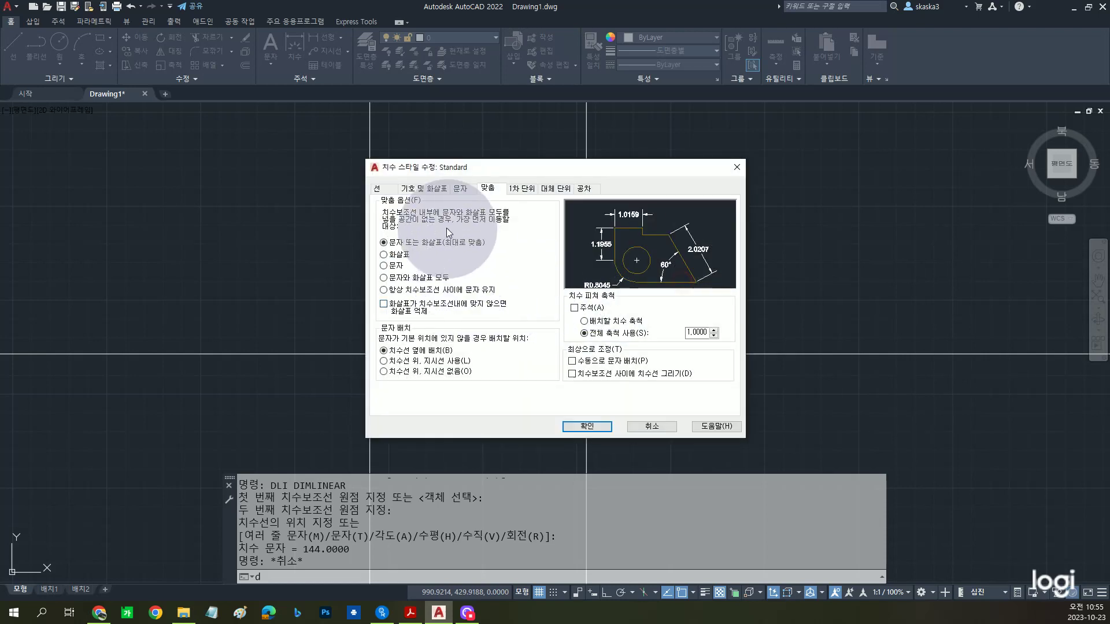
click(694, 332)
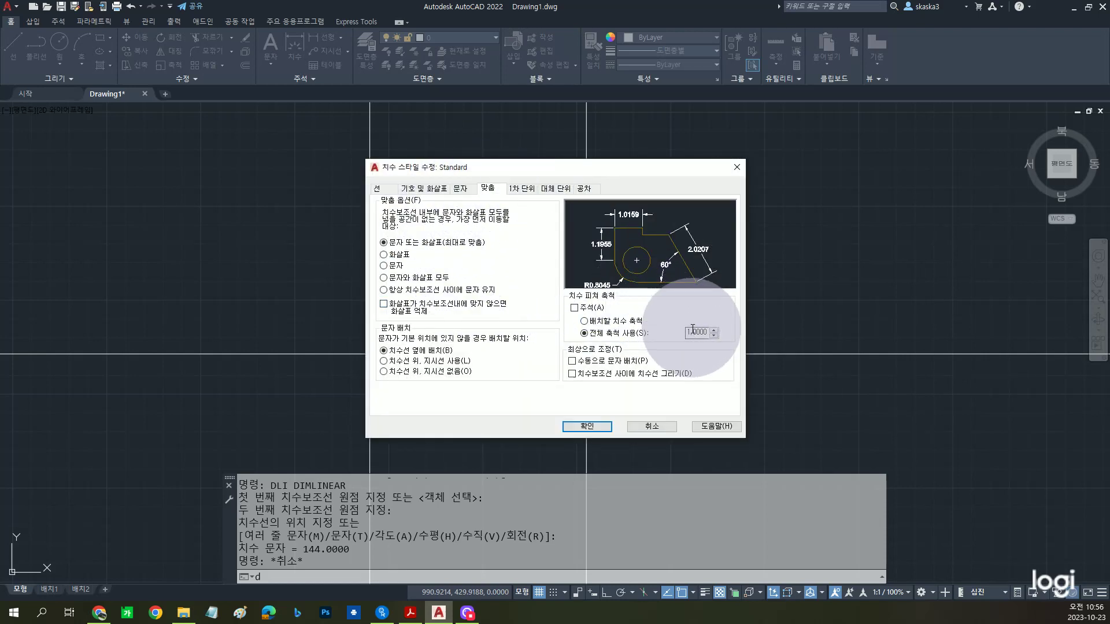
double_click(688, 332)
text(50)
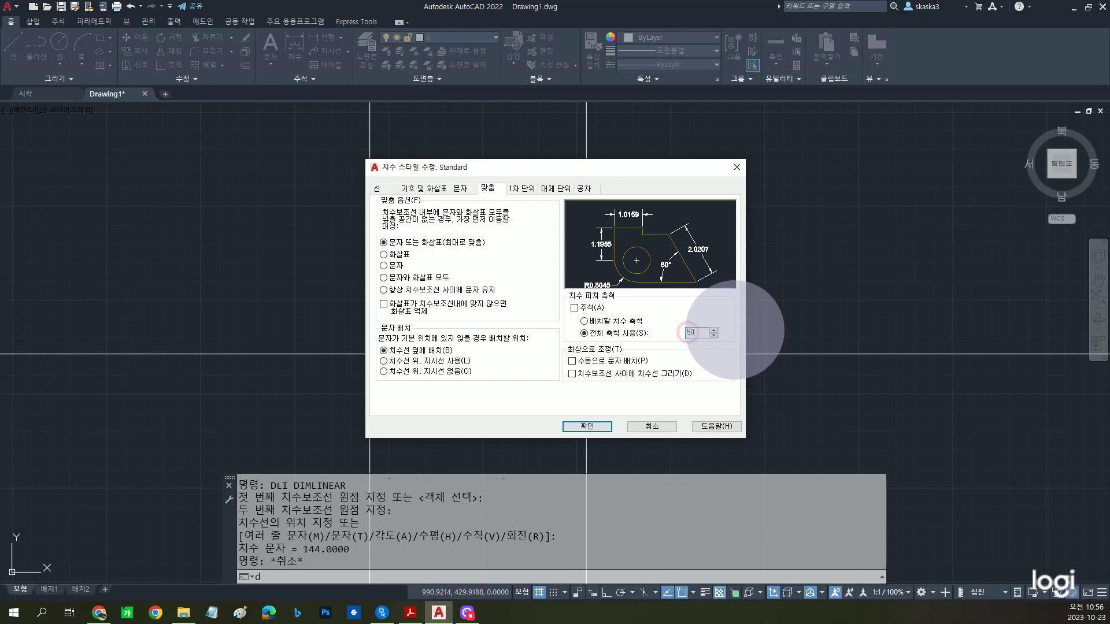
click(596, 426)
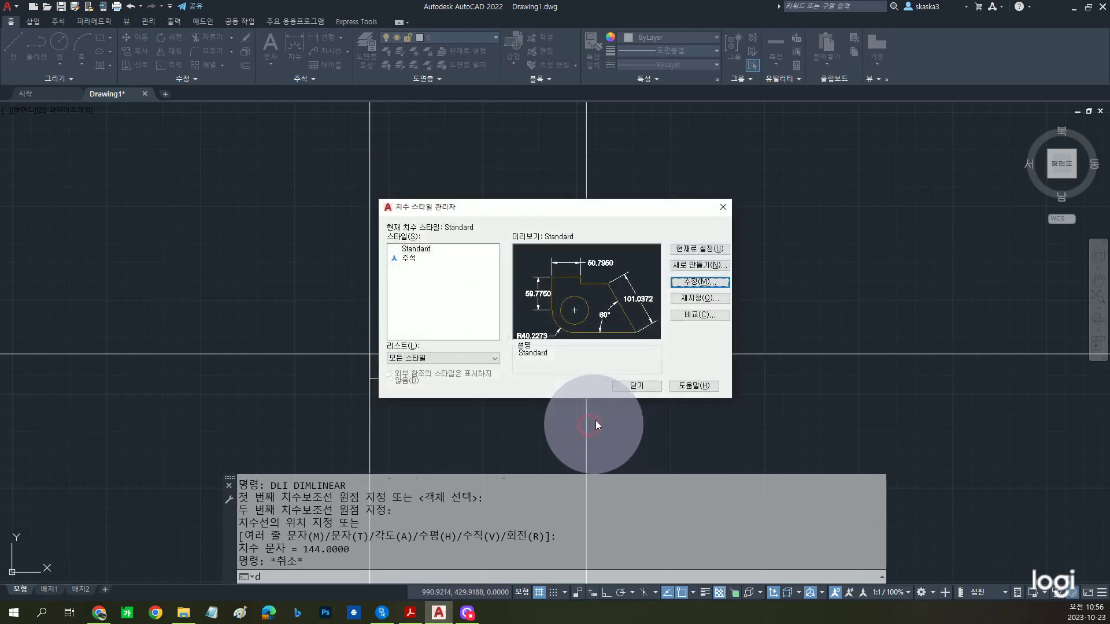
click(616, 388)
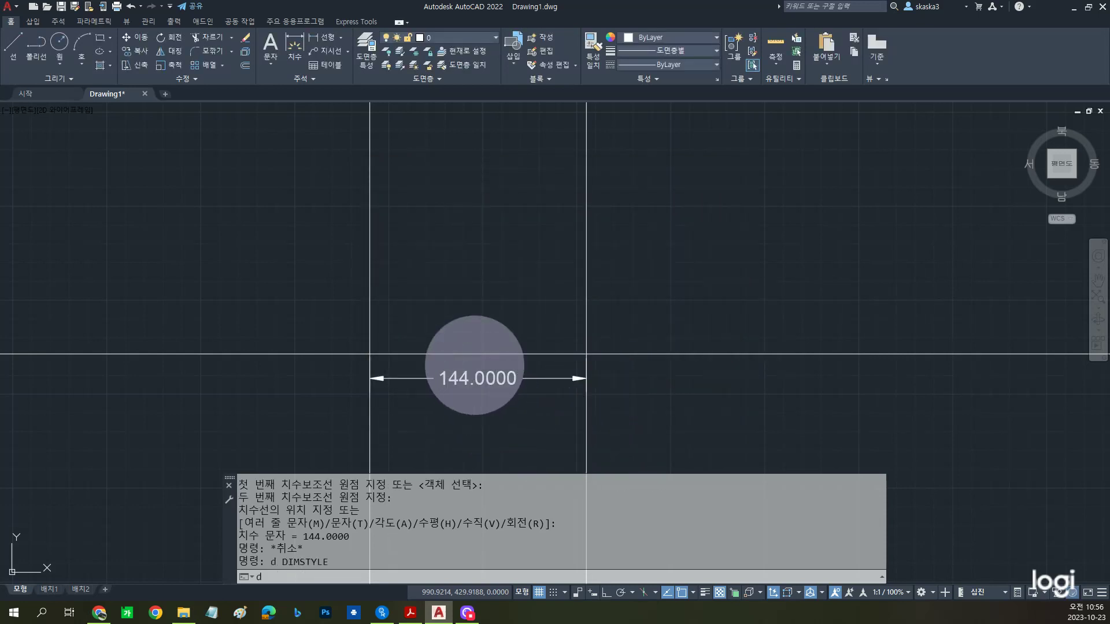
Modify the Standard dimension style to use red dimension and extension lines and yellow text
text(d)
key(Return)
click(698, 283)
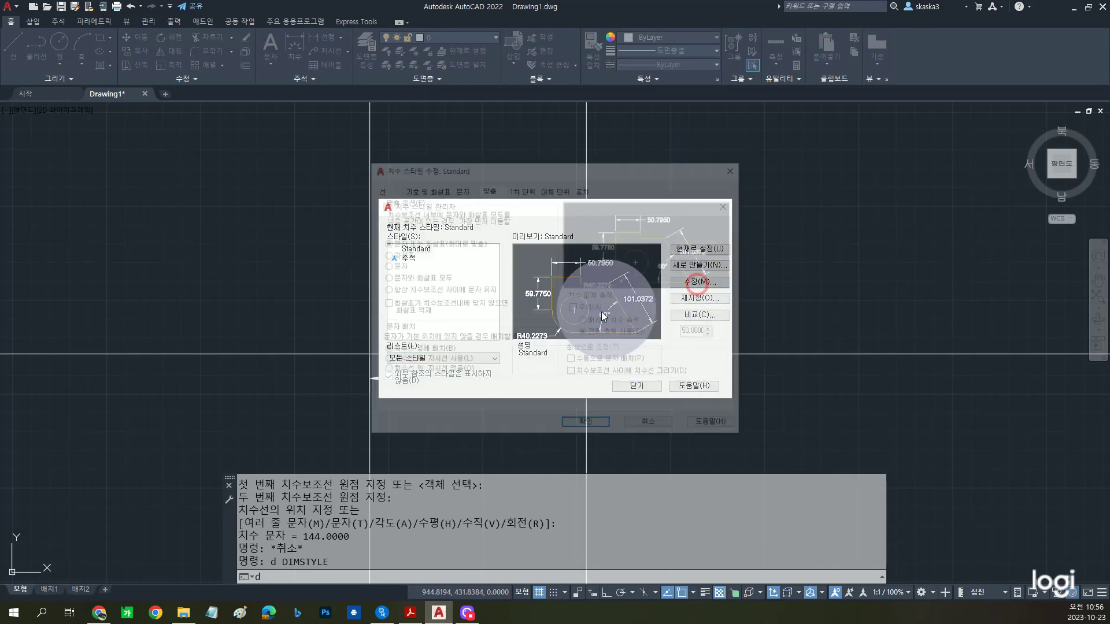
click(389, 188)
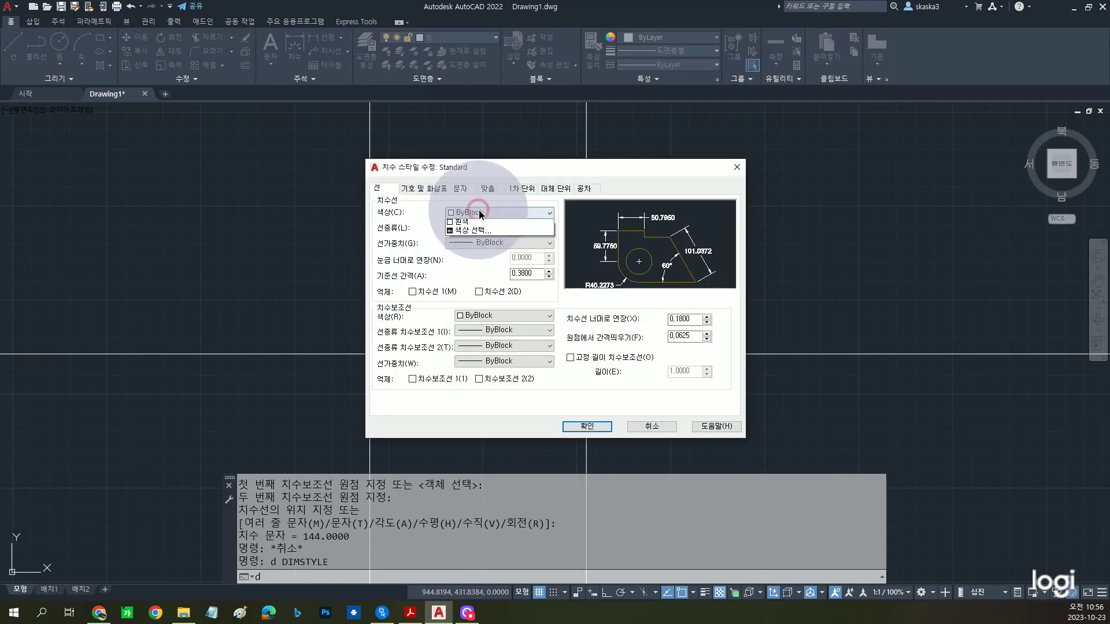
click(487, 241)
click(484, 315)
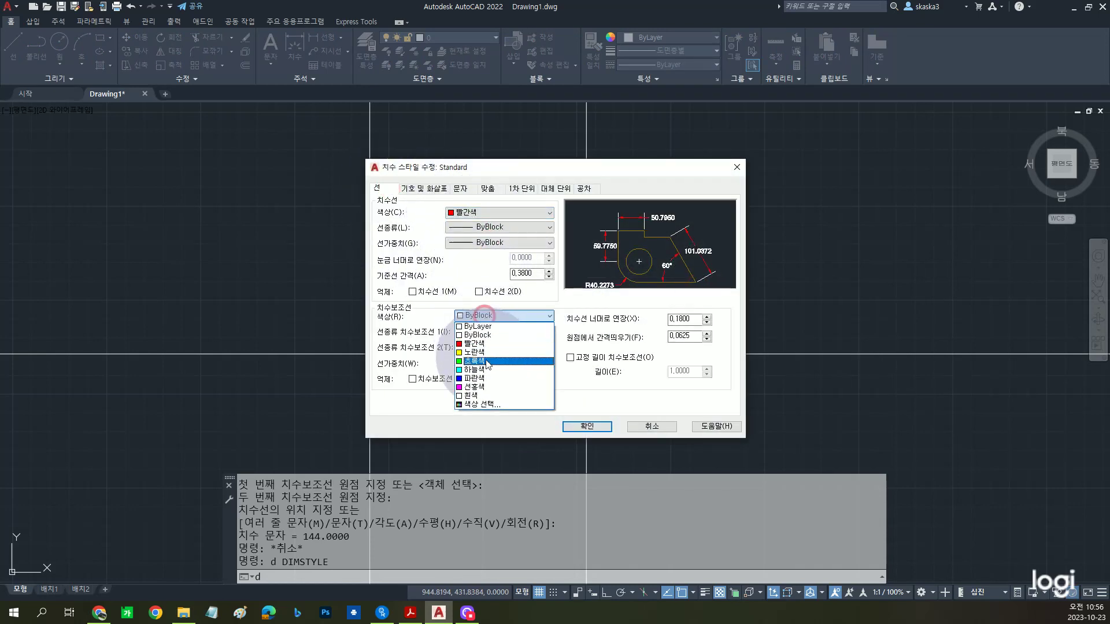
click(487, 343)
click(461, 188)
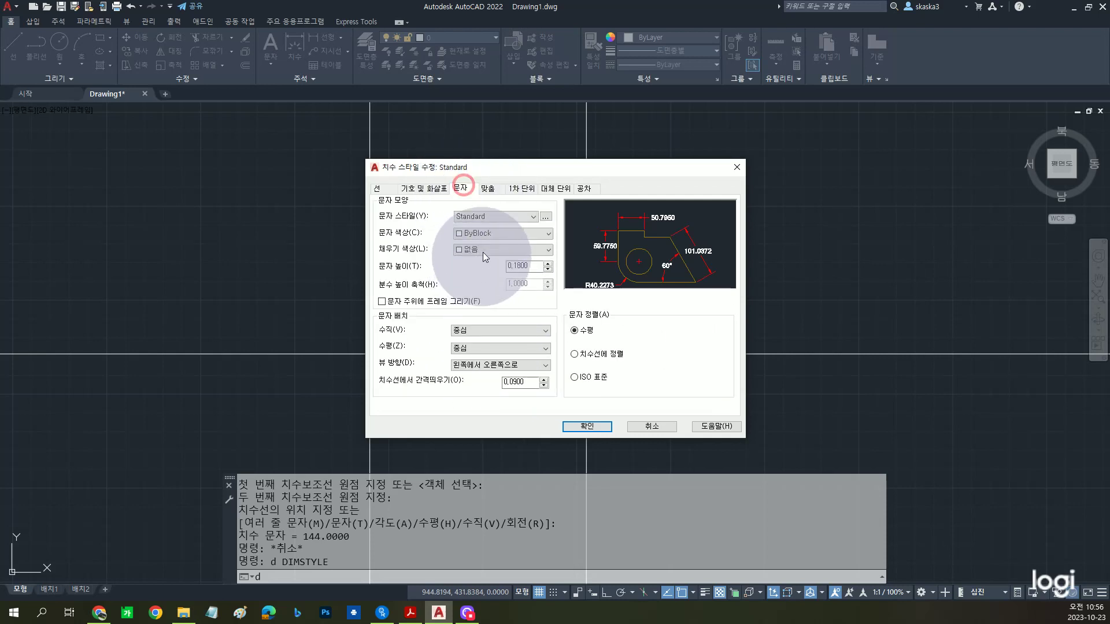
click(495, 232)
click(494, 273)
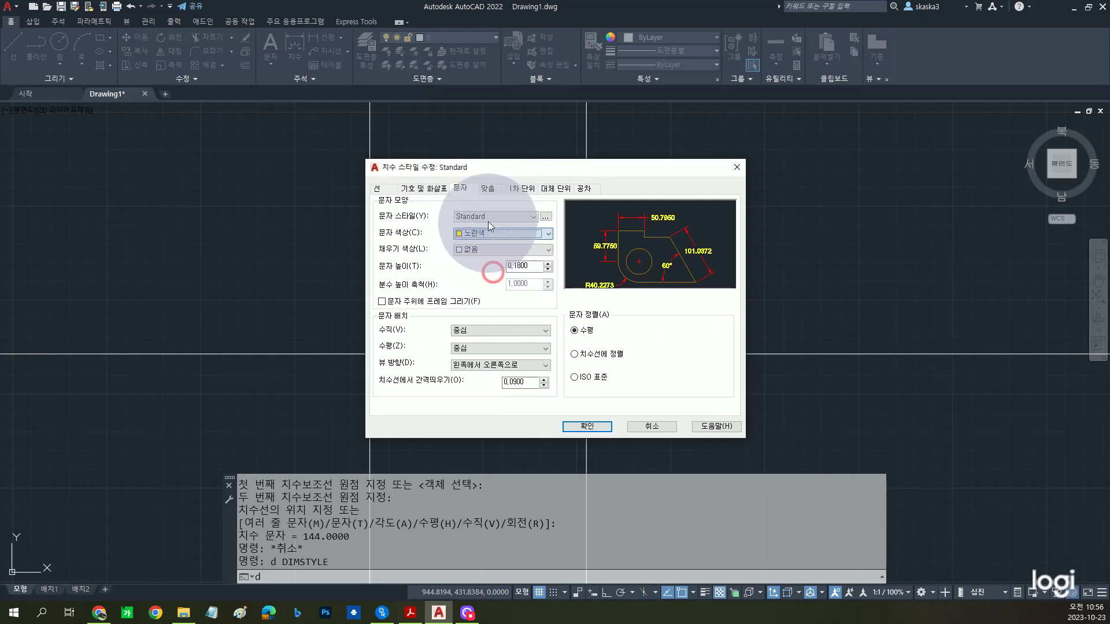
Set the Standard style's linear dimension precision to 0 and close the Dimension Style Manager
click(498, 188)
click(520, 189)
click(490, 189)
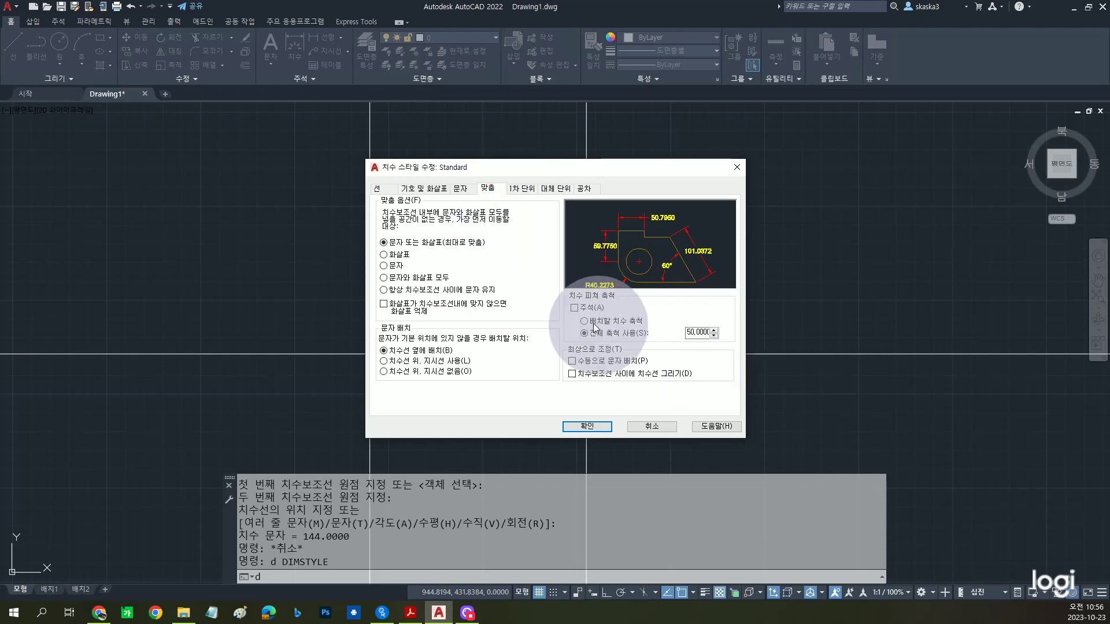
click(522, 189)
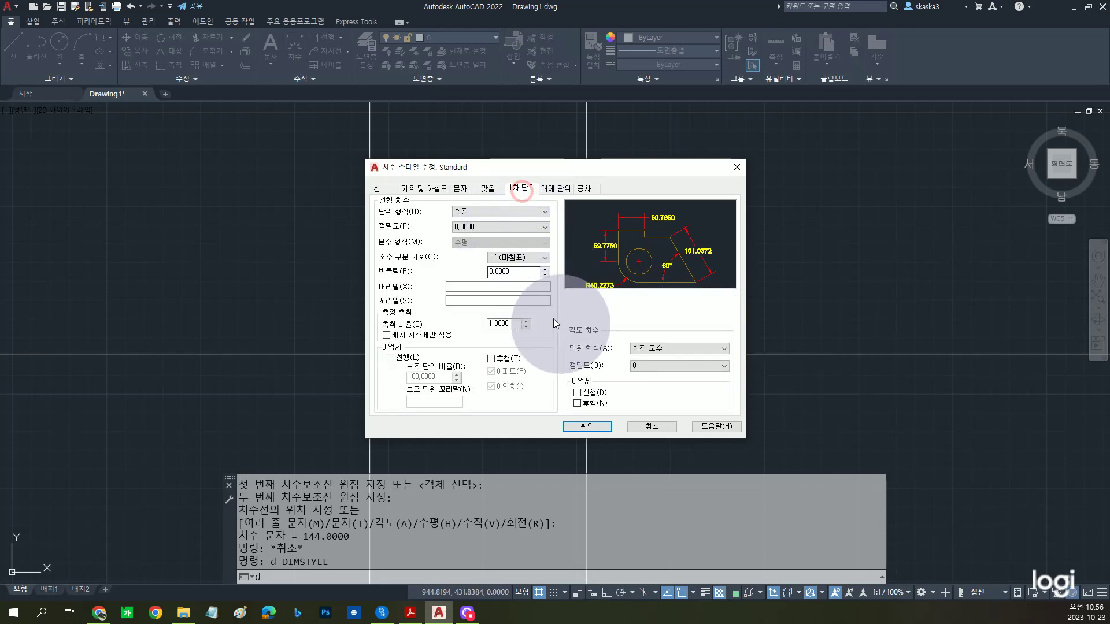
click(486, 227)
click(475, 234)
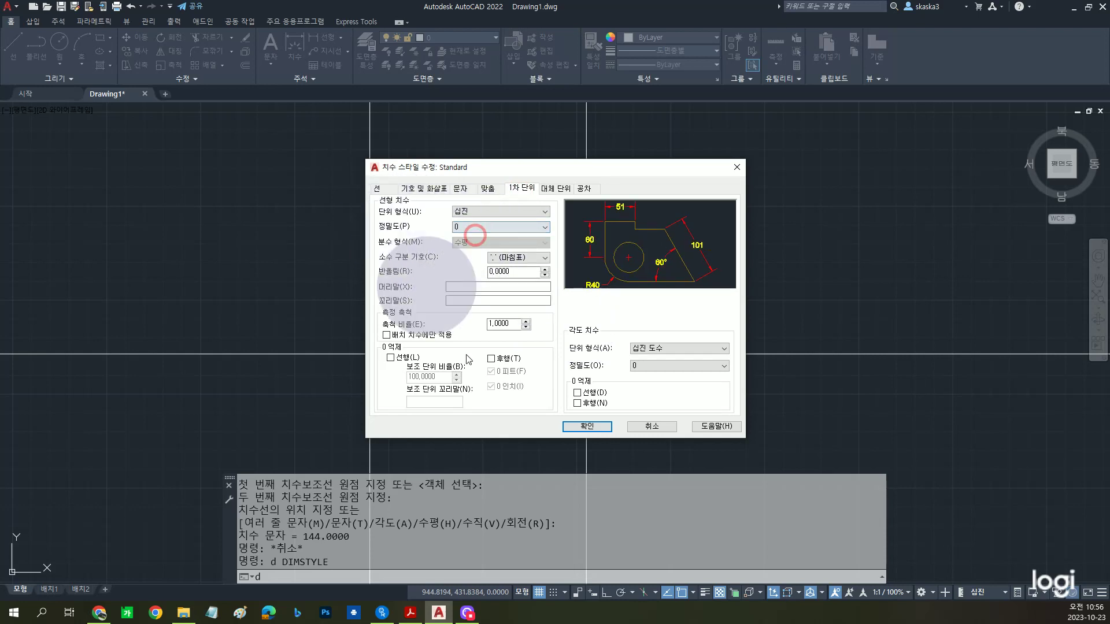
click(590, 426)
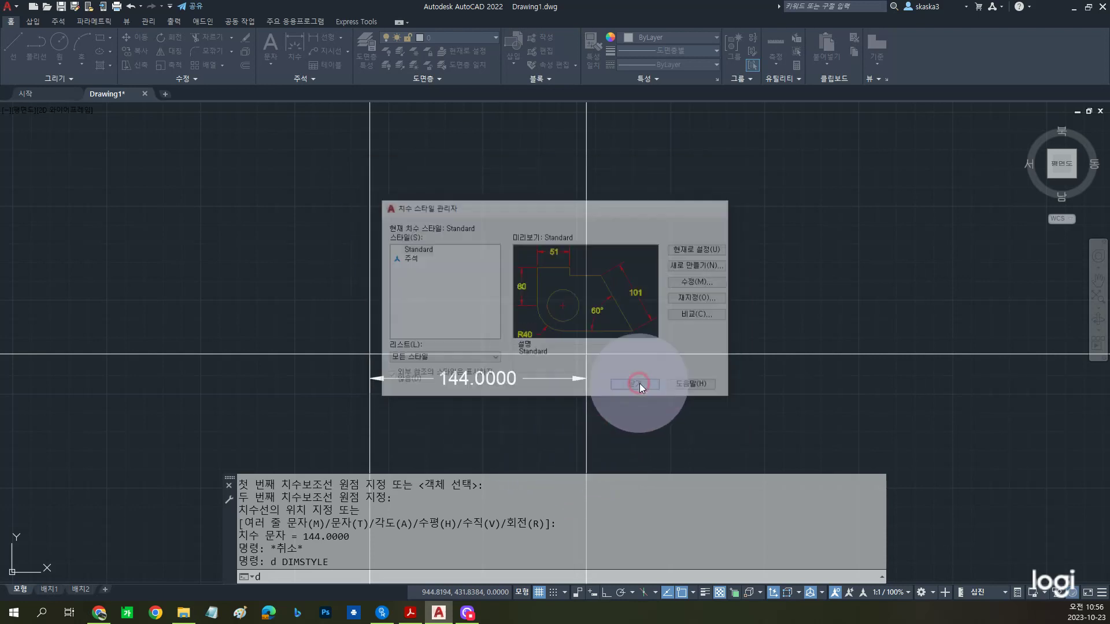
click(639, 383)
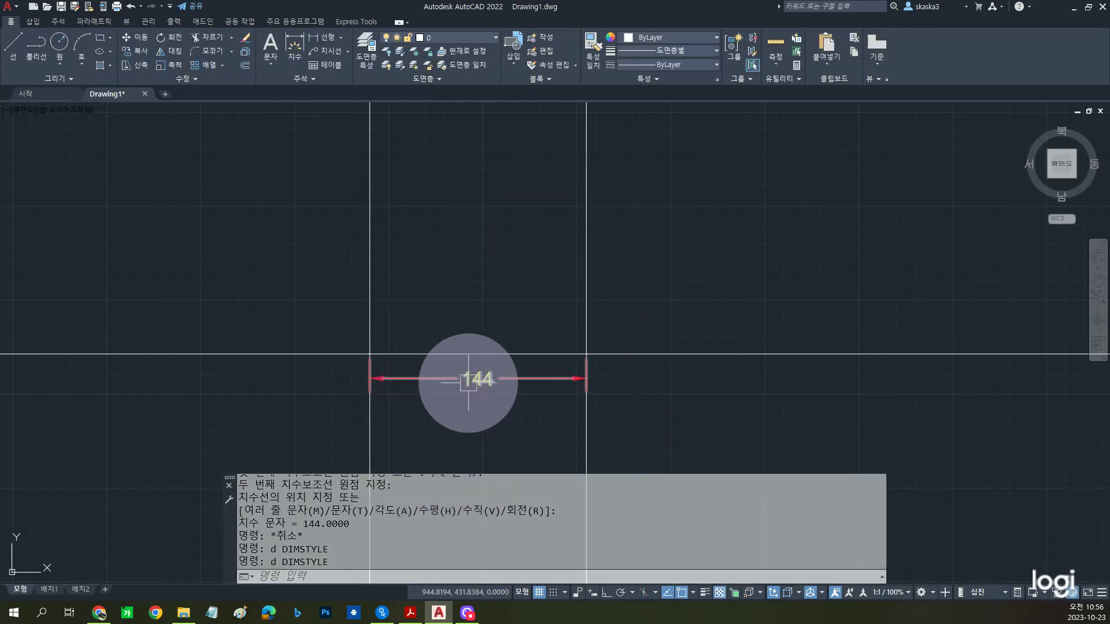
Check the front view's left slope in the Acrobat PDF, and in AutoCAD rotate the left vertical construction line -15° about its intersection with the horizontal one
middle_drag(515, 395, 515, 403)
click(410, 612)
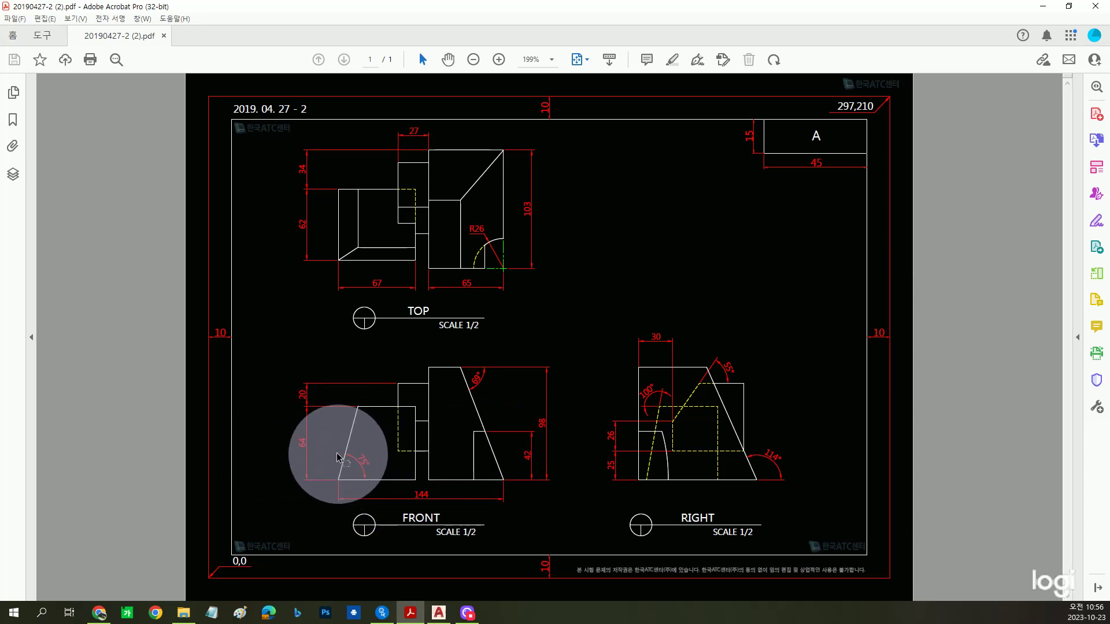
click(439, 612)
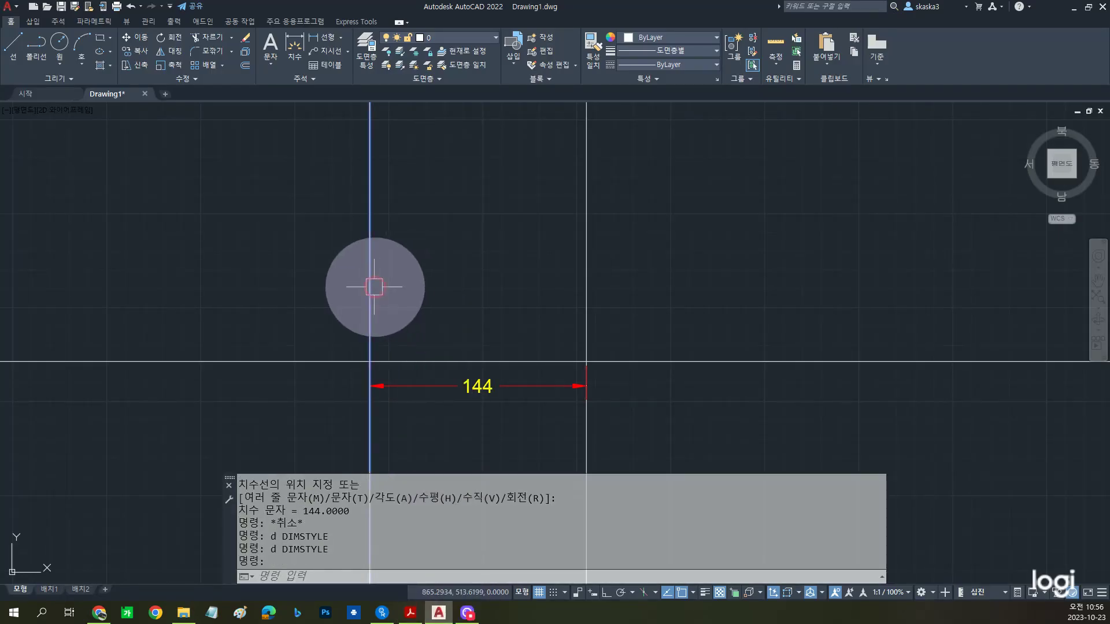
text(ro)
key(Return)
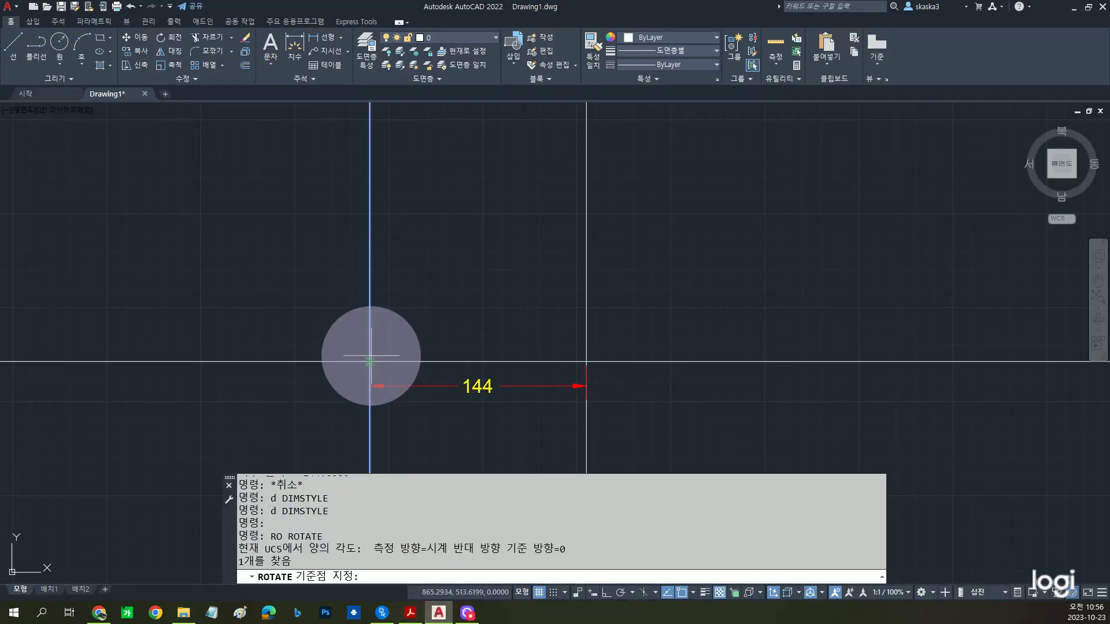
click(369, 362)
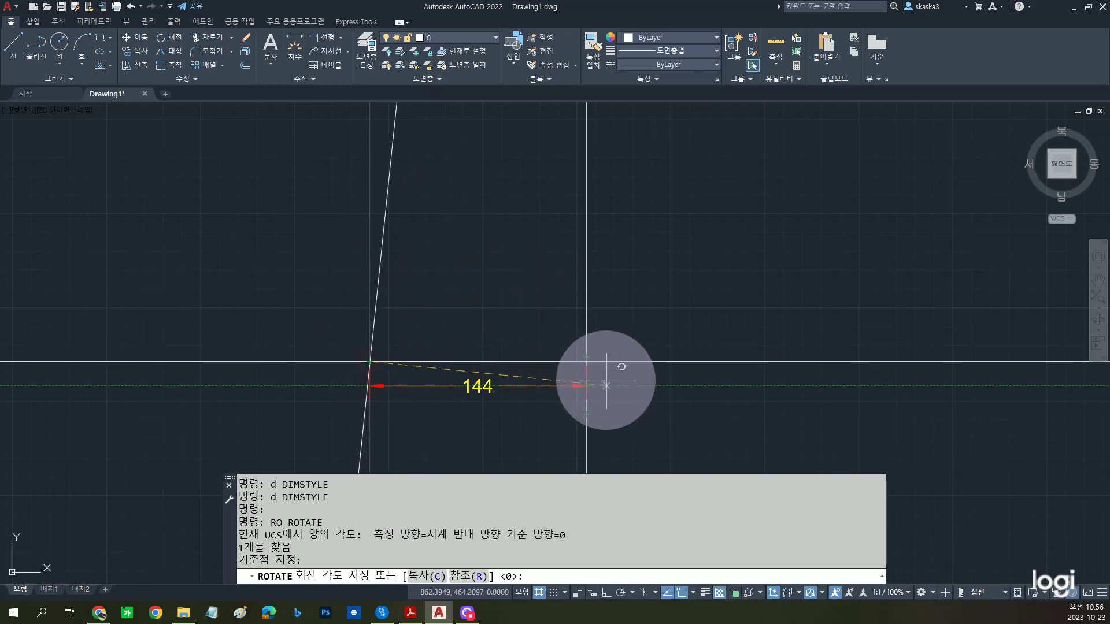
text(-15)
key(Return)
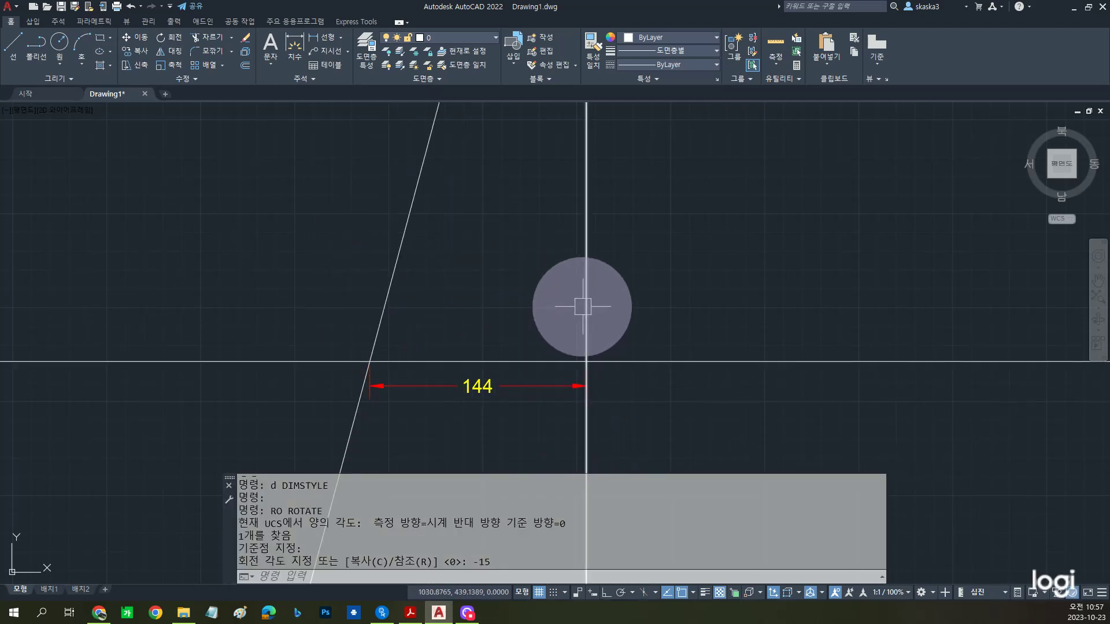
Check the front view's right slope in the Acrobat PDF, and in AutoCAD rotate the right vertical construction line 21° about its intersection with the horizontal one
click(411, 612)
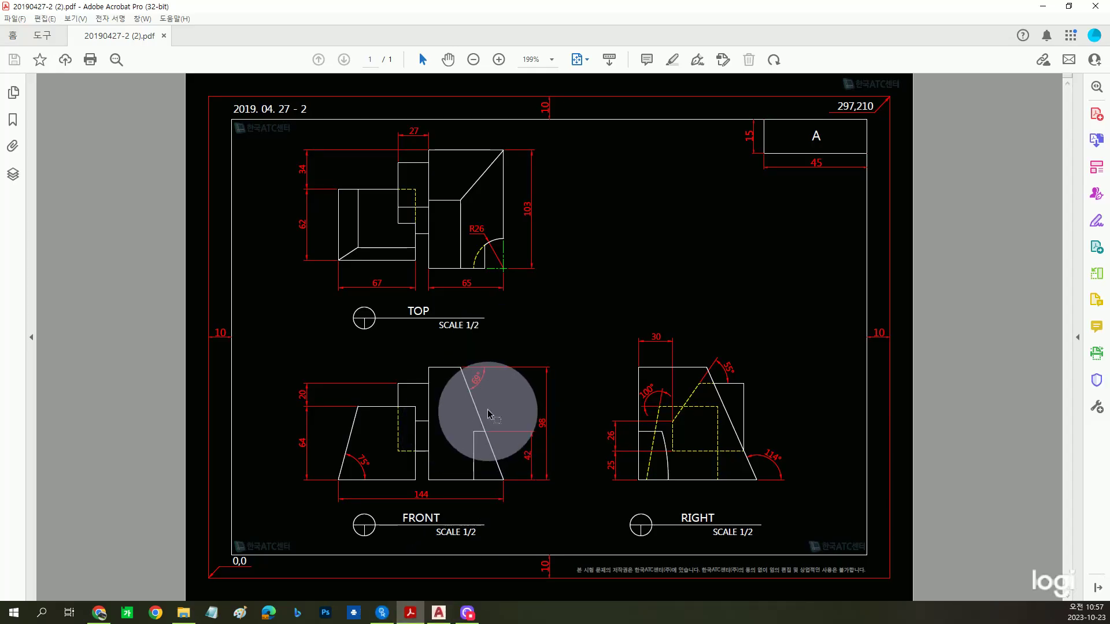
click(439, 612)
text(ro)
key(Return)
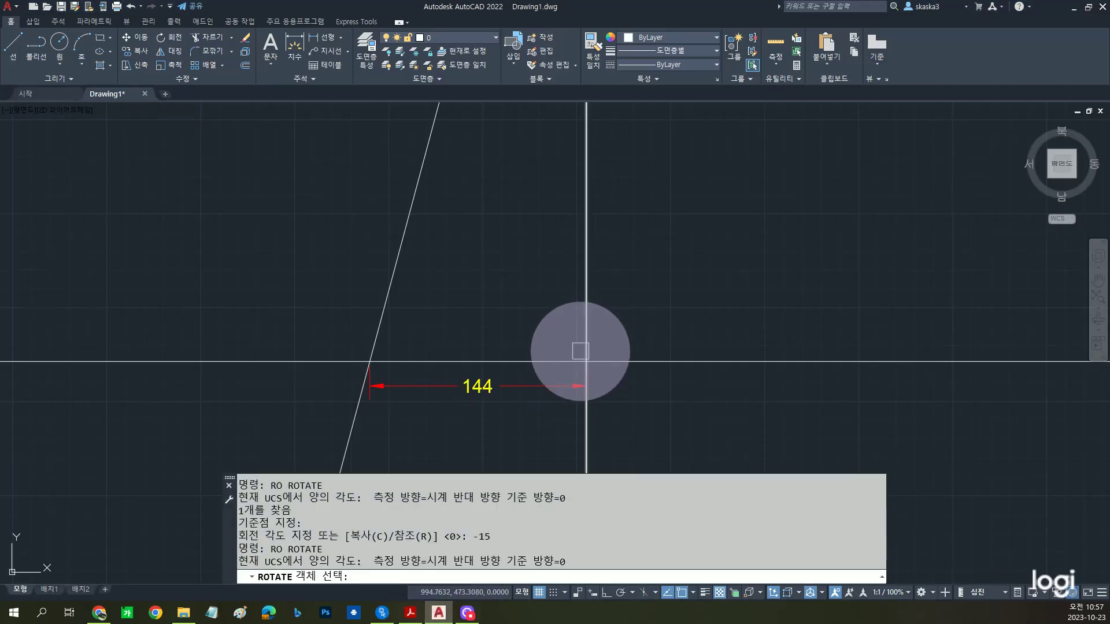
click(586, 346)
key(Return)
click(586, 361)
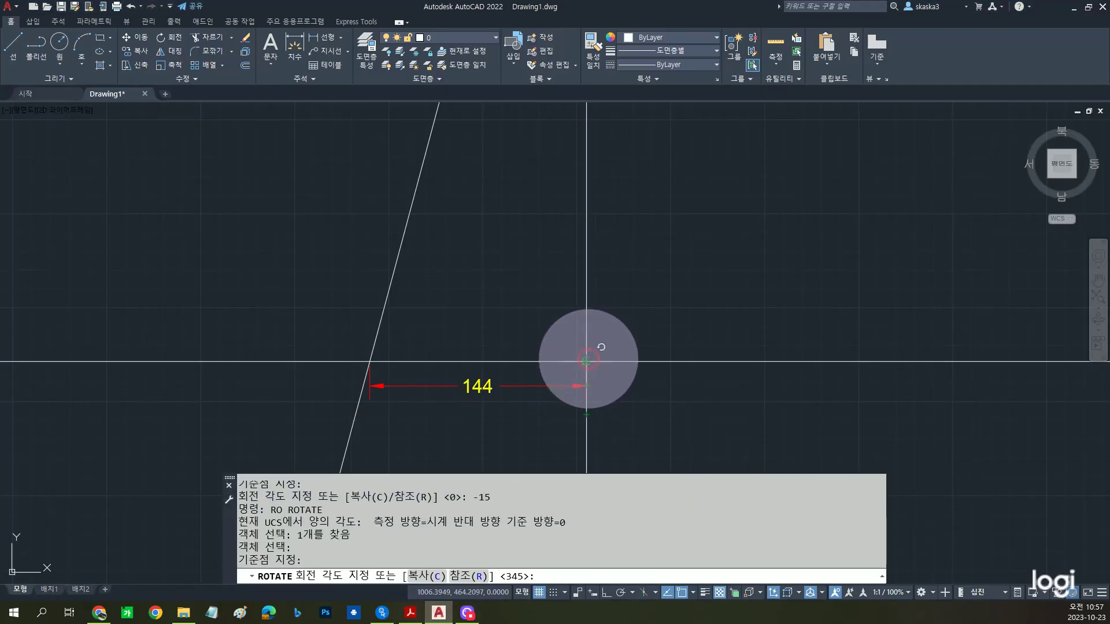
text(21)
key(Return)
key(Escape)
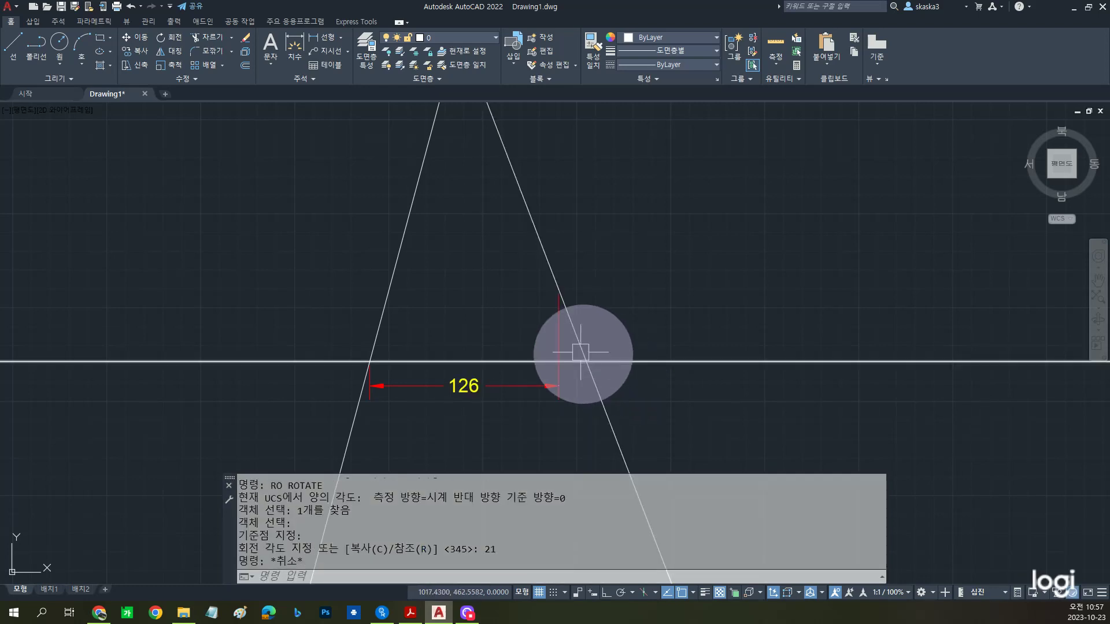
Move the linear dimension's right extension origin back to the intersection of the right sloped line and the horizontal construction line
click(560, 334)
click(558, 288)
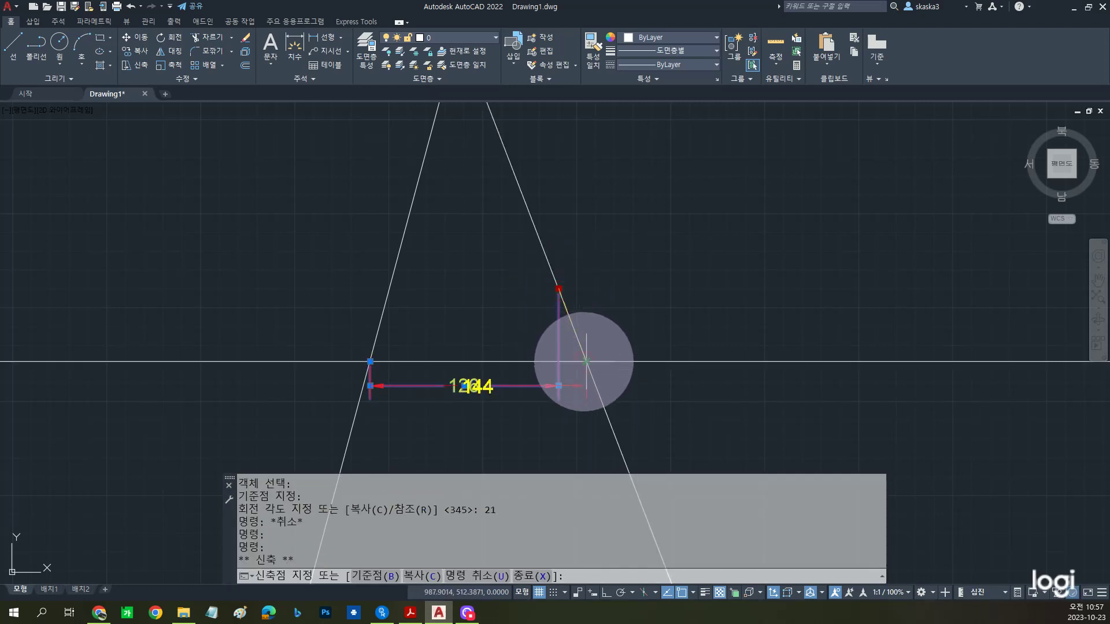
click(586, 361)
key(Escape)
scroll(565, 364, up, 3)
scroll(578, 372, down, 3)
scroll(514, 333, up, 1)
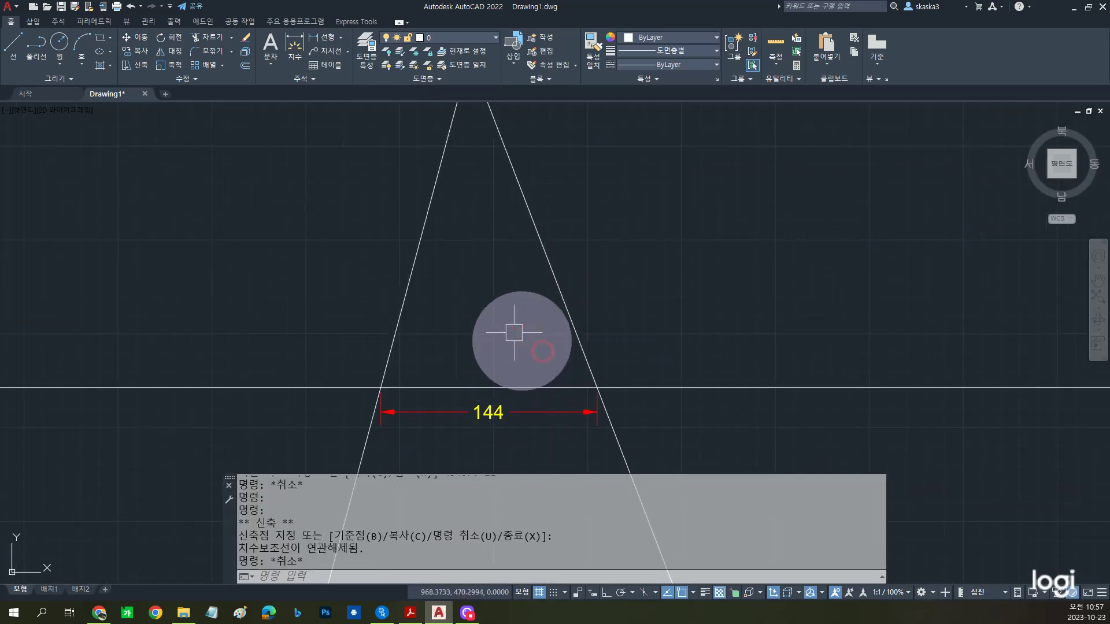
Check the front view's overall height in the Acrobat PDF, and in AutoCAD offset the horizontal construction line 98 upward
click(439, 617)
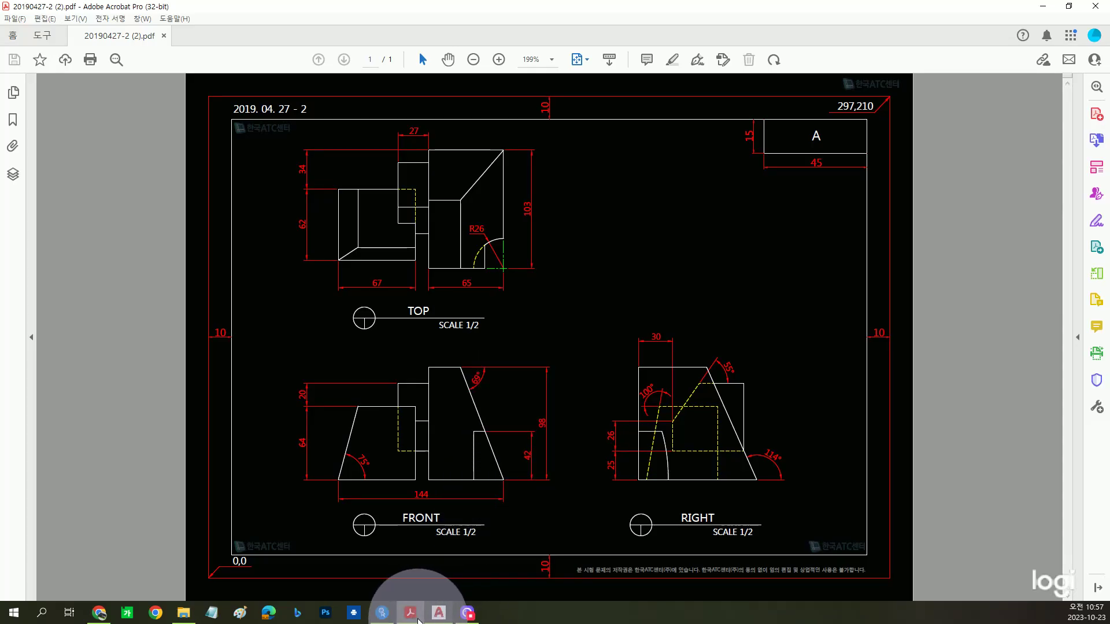
click(438, 612)
click(527, 388)
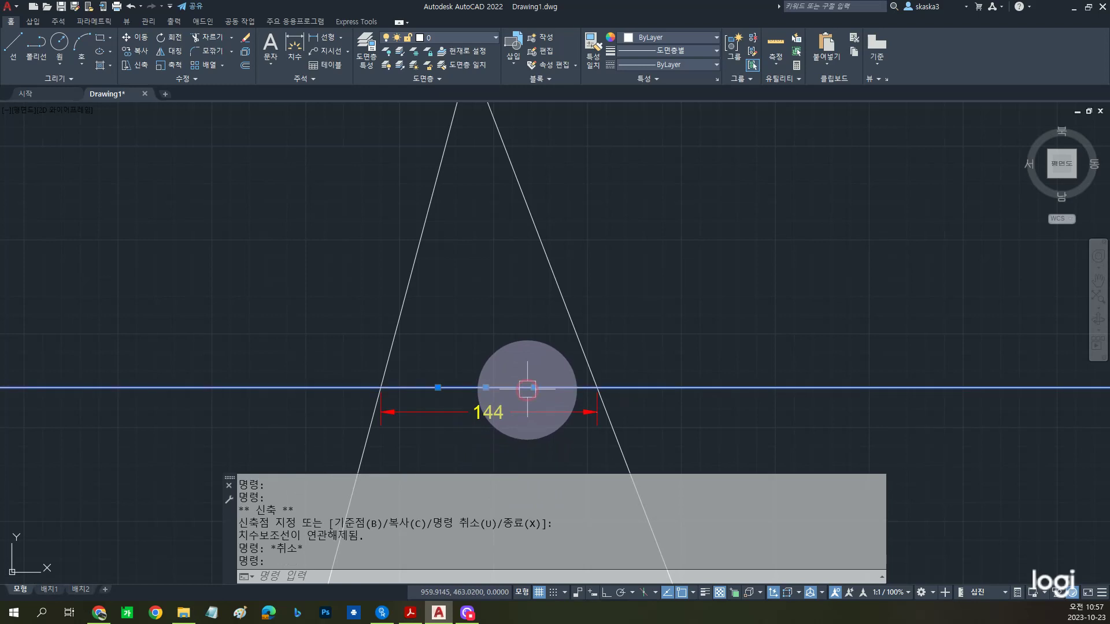
text(o)
key(Return)
text(98)
key(Return)
click(527, 389)
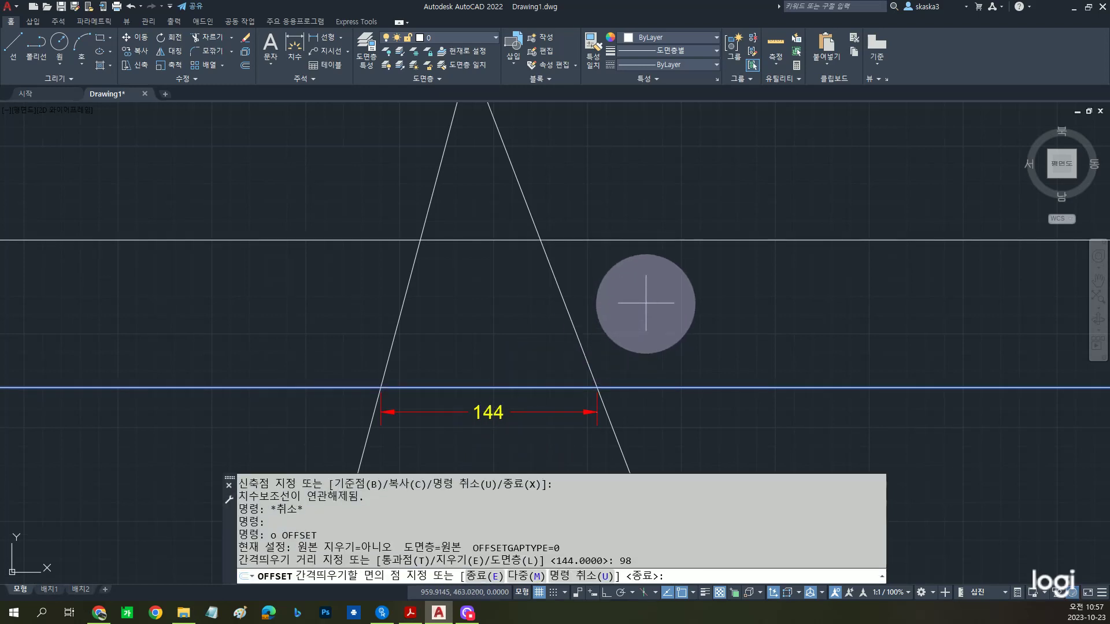
click(645, 303)
key(Escape)
key(Escape)
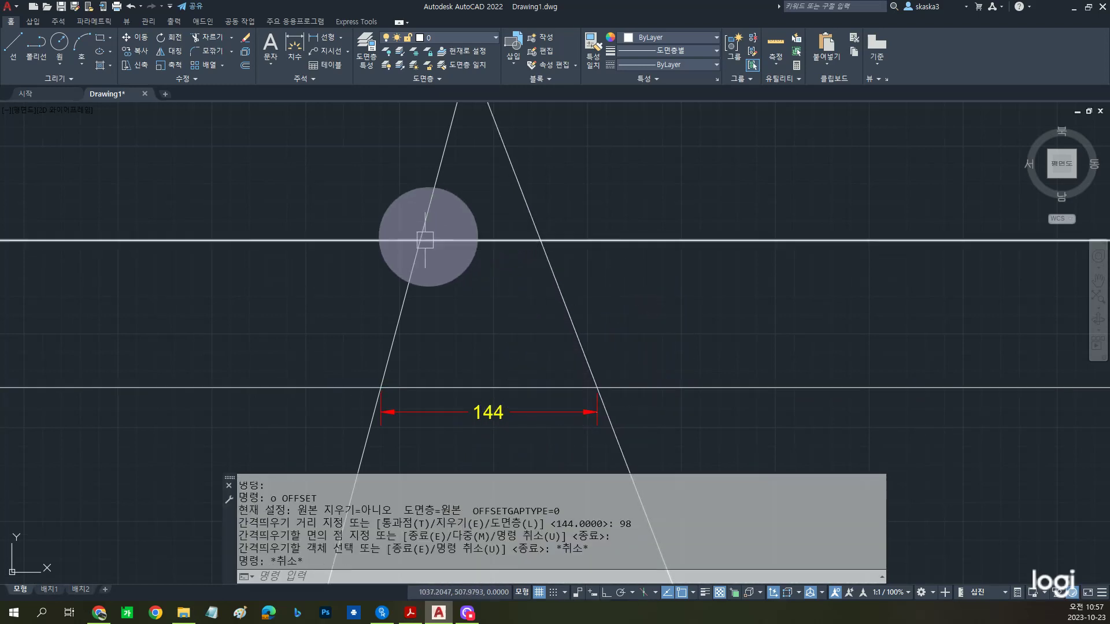
Fillet all four intersections of the sloped and horizontal construction lines with radius 0 in Multiple mode to form a closed trapezoid
text(f)
key(Return)
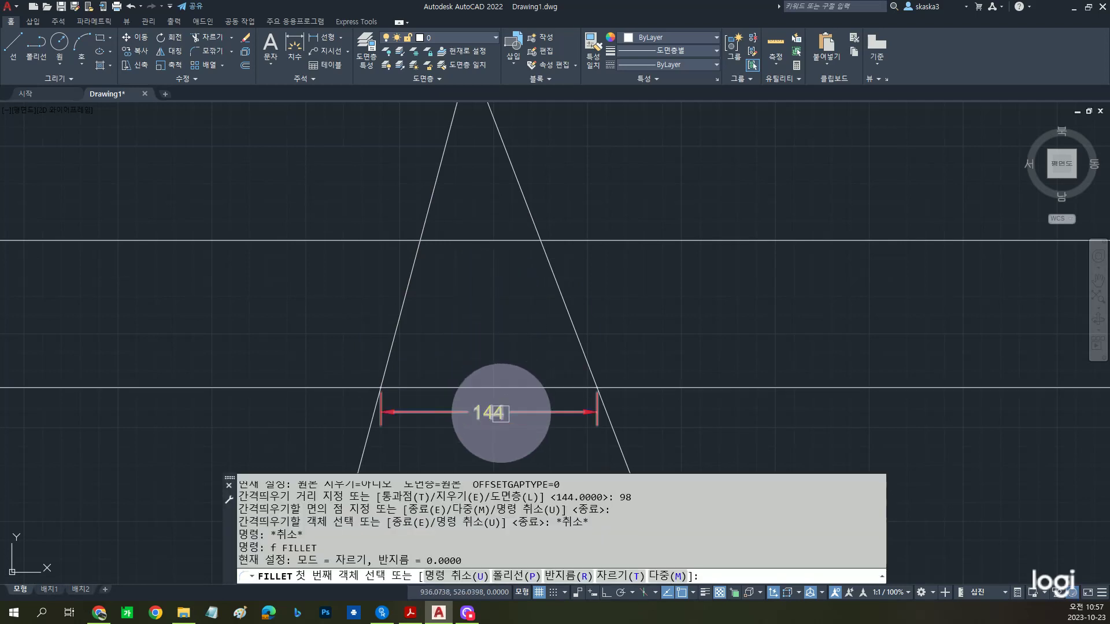
click(666, 576)
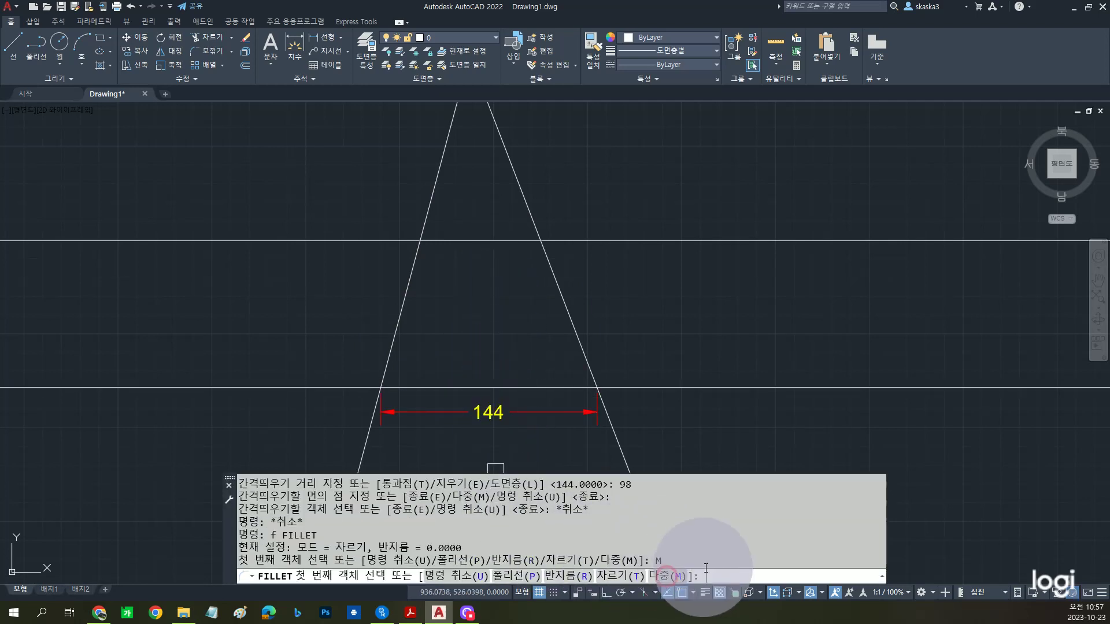
click(443, 239)
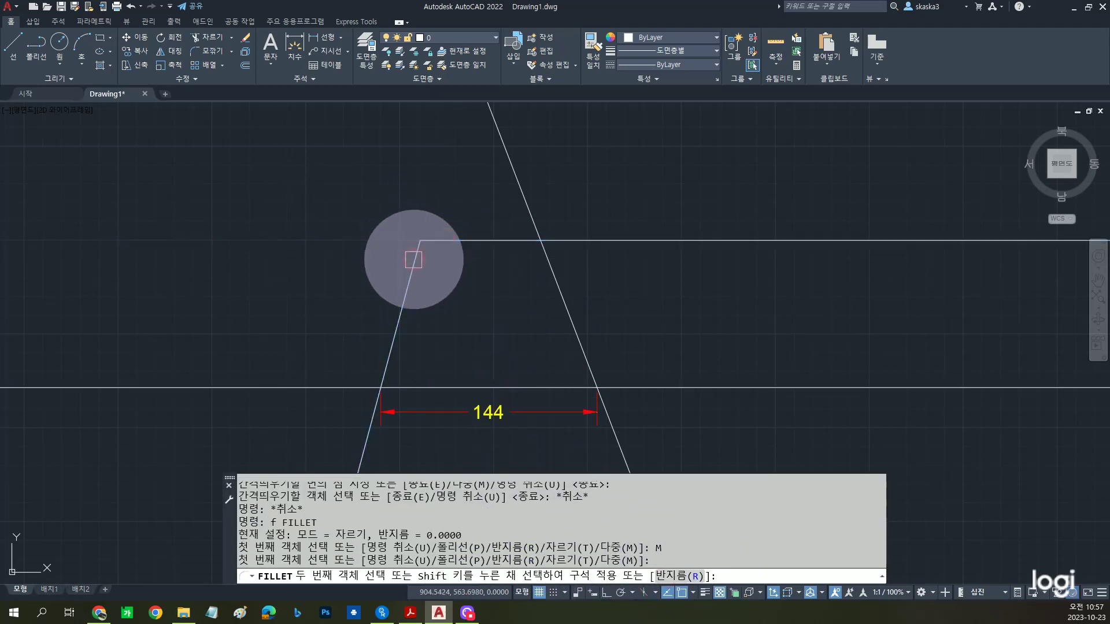
click(410, 282)
click(410, 285)
click(418, 385)
click(442, 384)
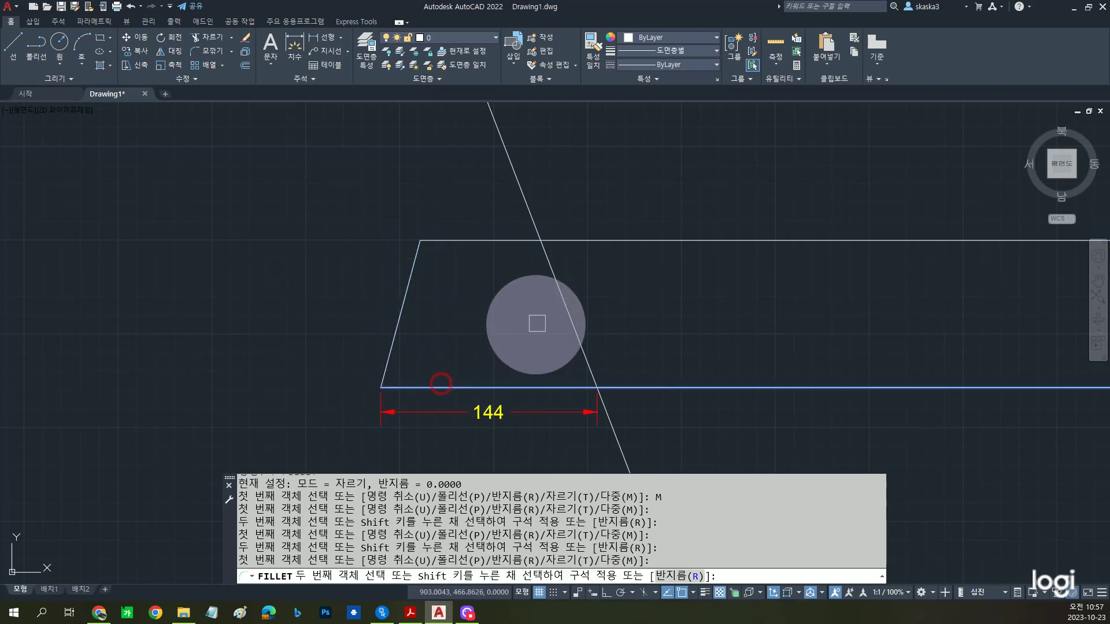
click(567, 305)
click(546, 266)
click(520, 243)
key(Escape)
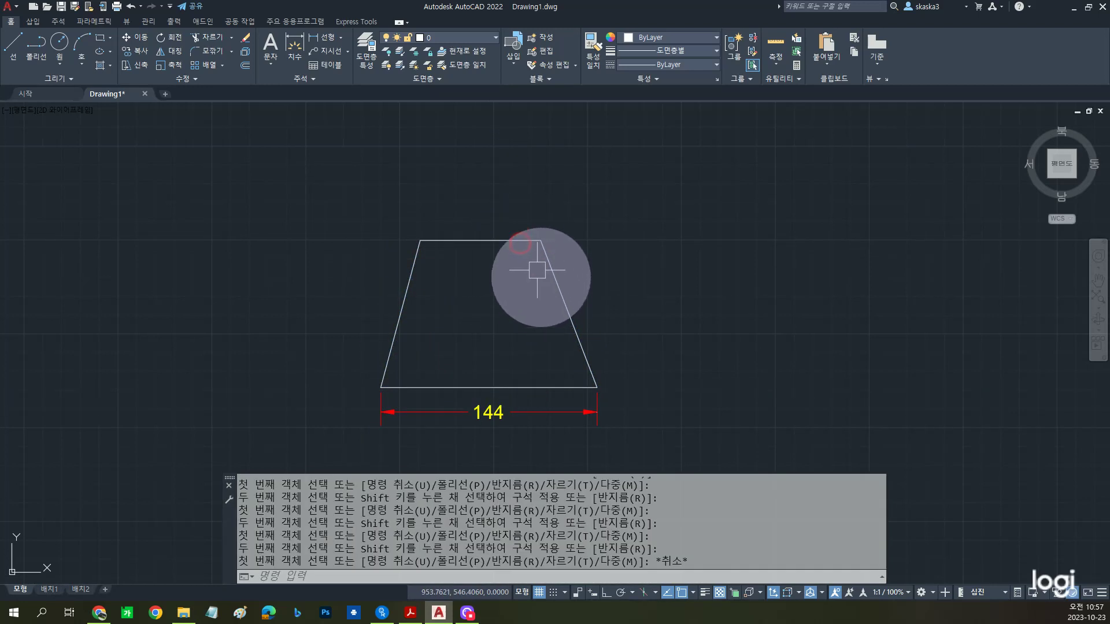
Add a vertical linear dimension for the trapezoid's height, placed to the right of the outline
text(dli)
key(Return)
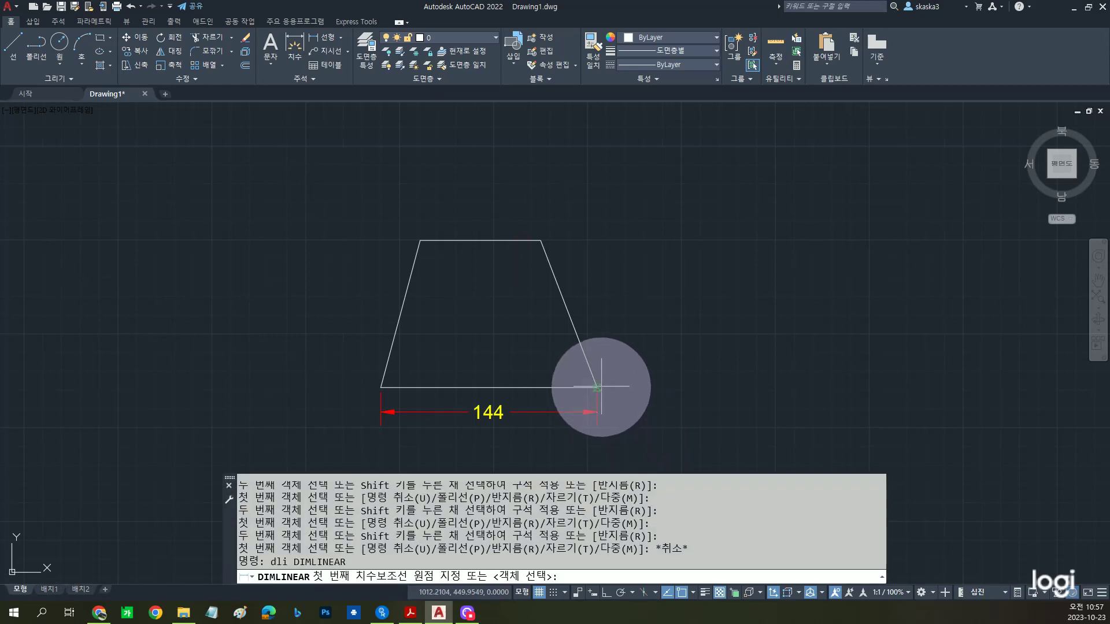
click(597, 387)
click(541, 241)
click(657, 281)
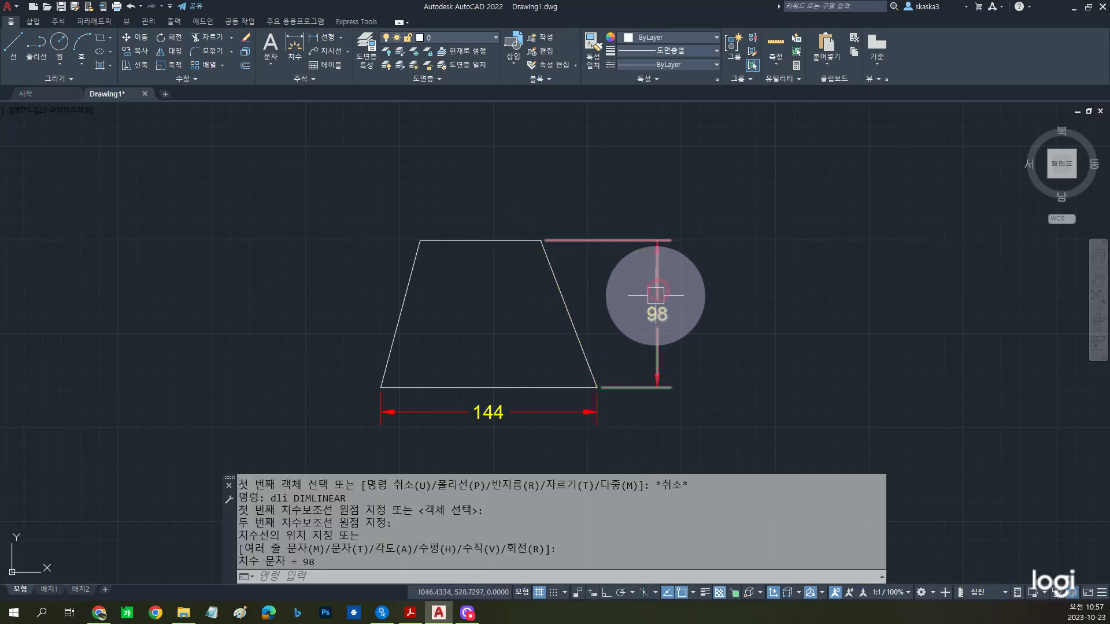
Add an angular dimension between the trapezoid's left sloped side and its base, placed inside the outline
text(dan)
key(Return)
click(395, 341)
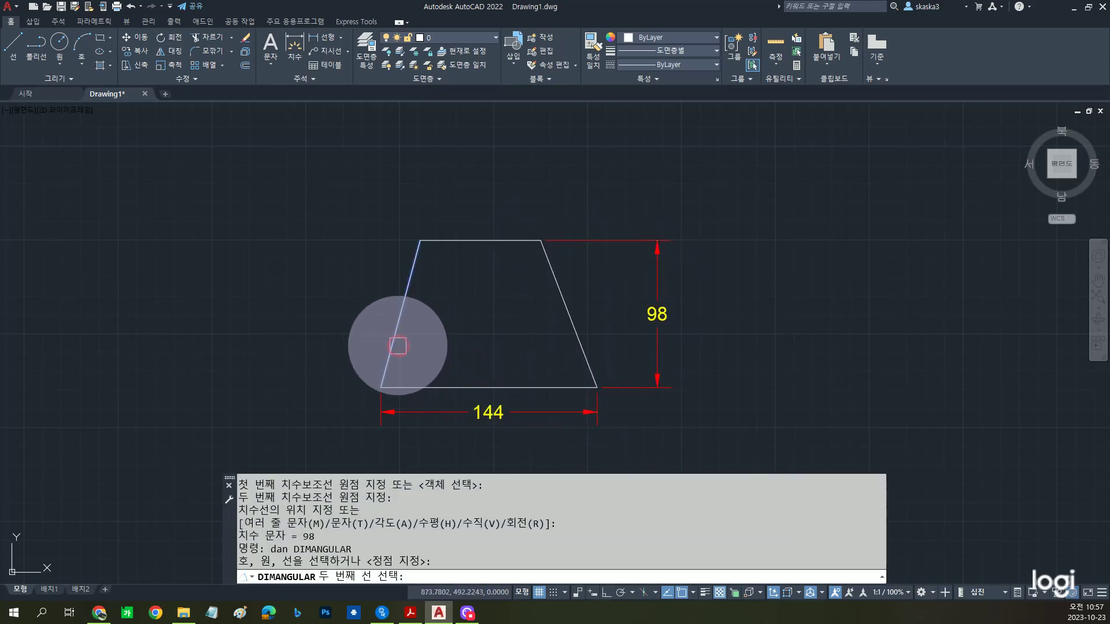
click(410, 386)
click(428, 347)
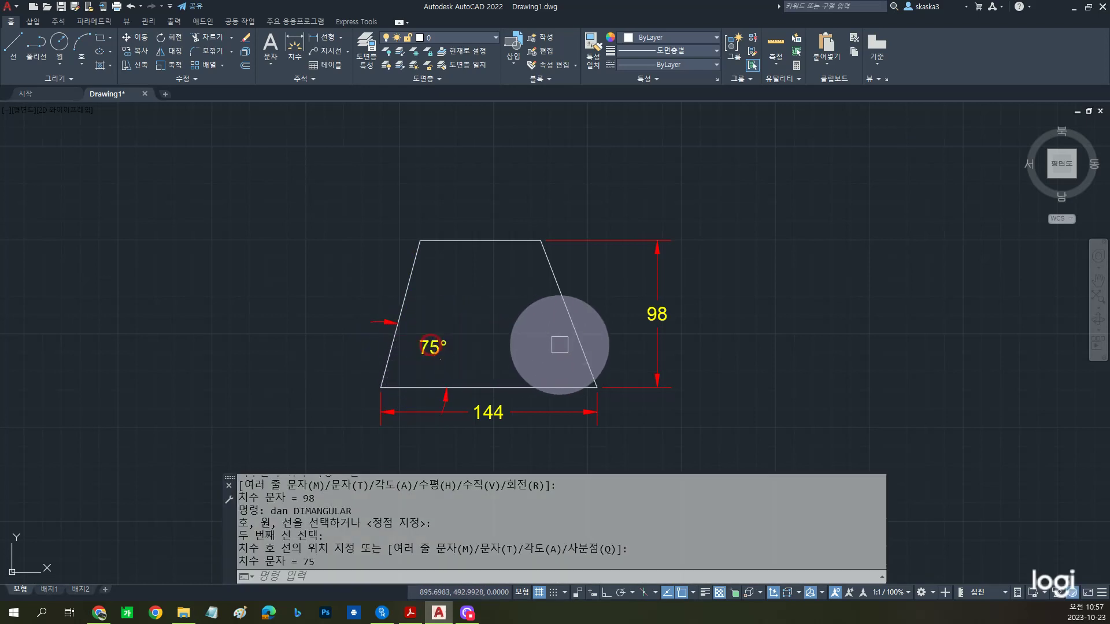